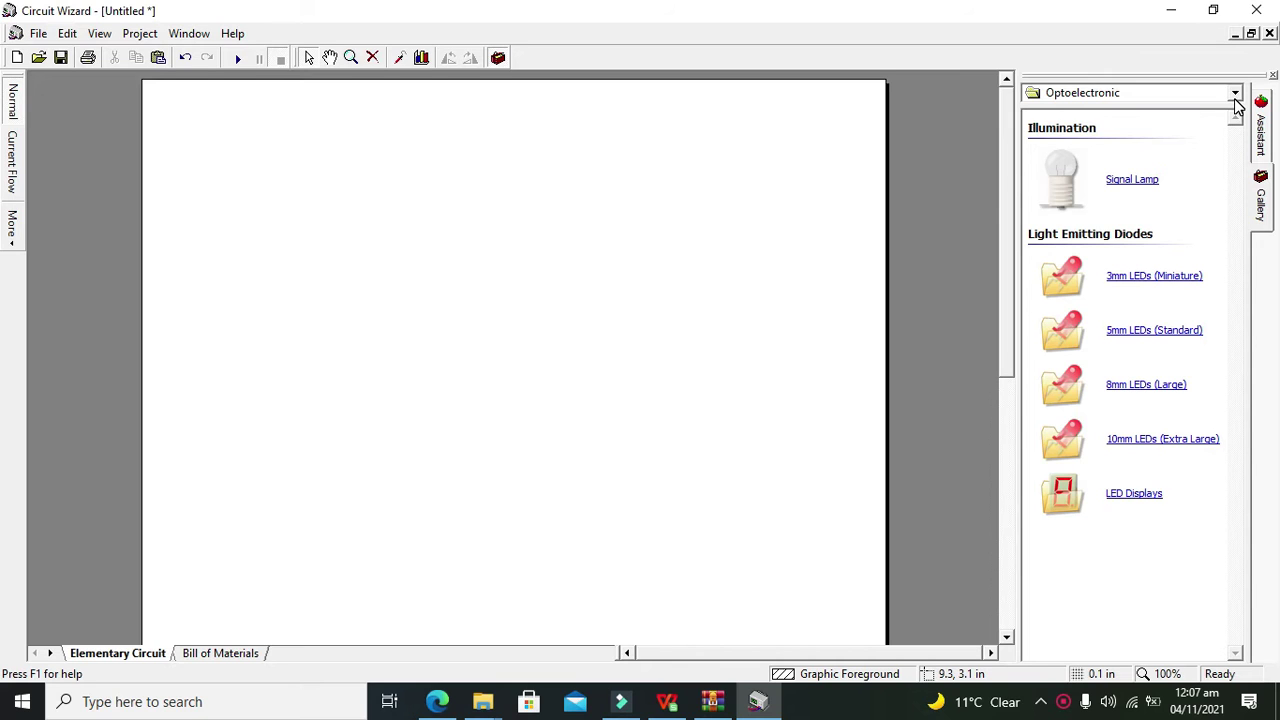
- Place a 9V PP3 battery with clip from Power Supplies on the circuit's left side
{"action": "left_click", "coordinate": [1235, 98]}
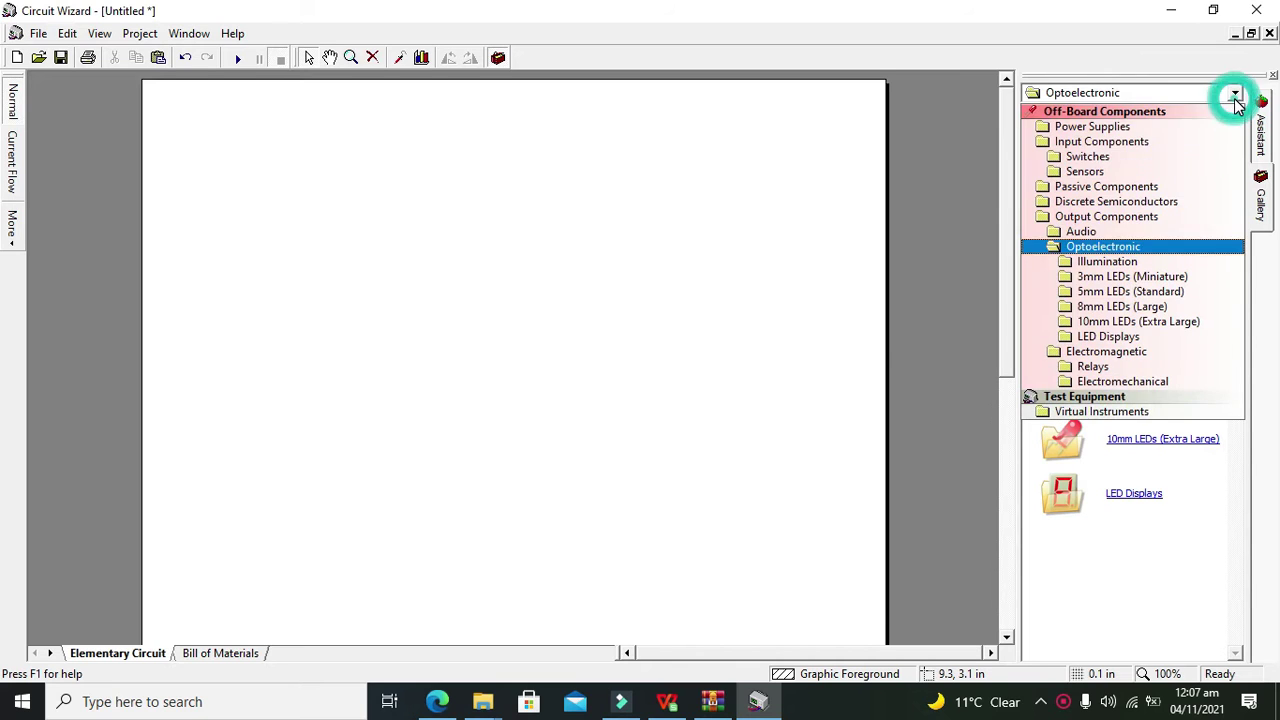
{"action": "left_click", "coordinate": [1090, 127]}
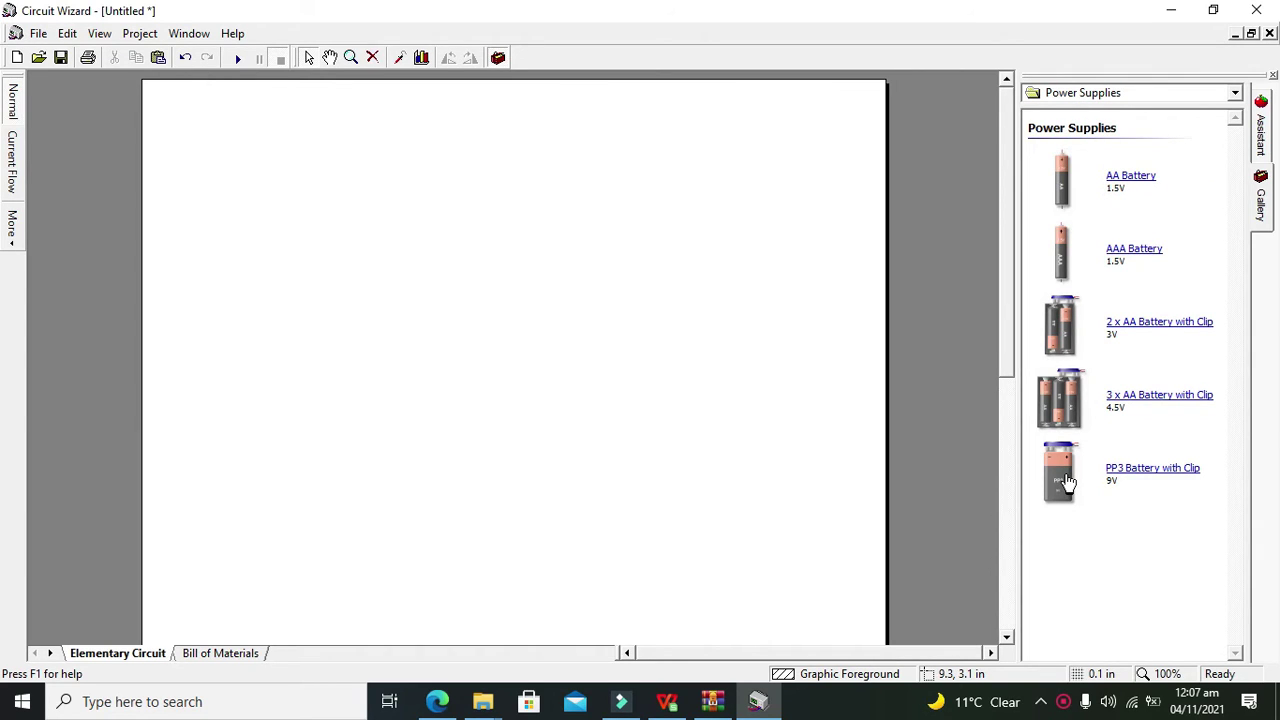
{"action": "left_click_drag", "start_coordinate": [1068, 482], "coordinate": [308, 352]}
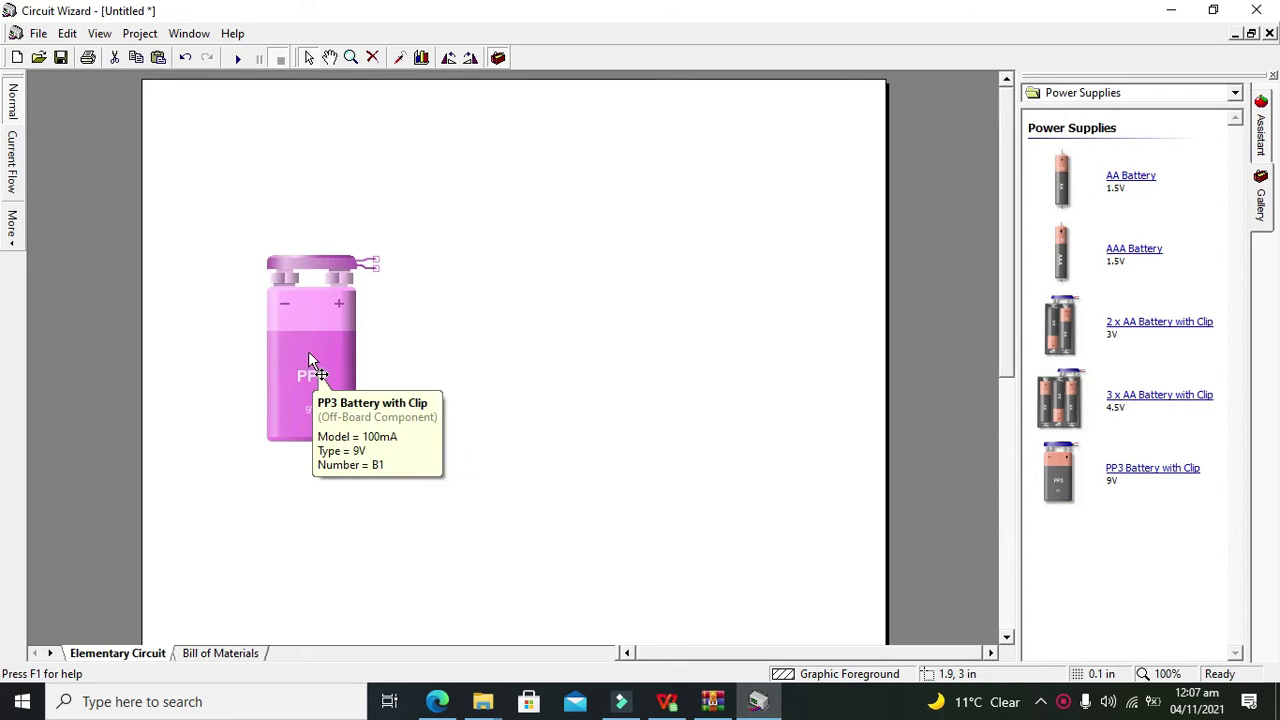
{"action": "left_click", "coordinate": [201, 428]}
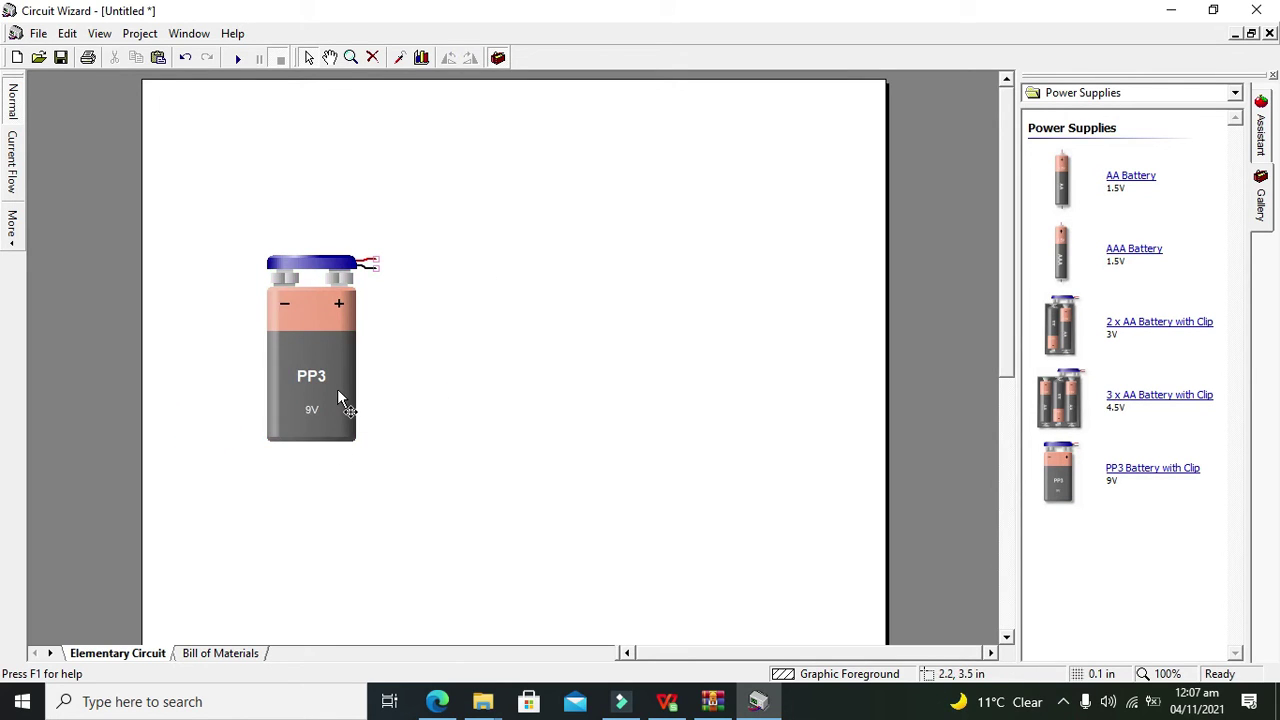
{"action": "left_click", "coordinate": [1236, 92]}
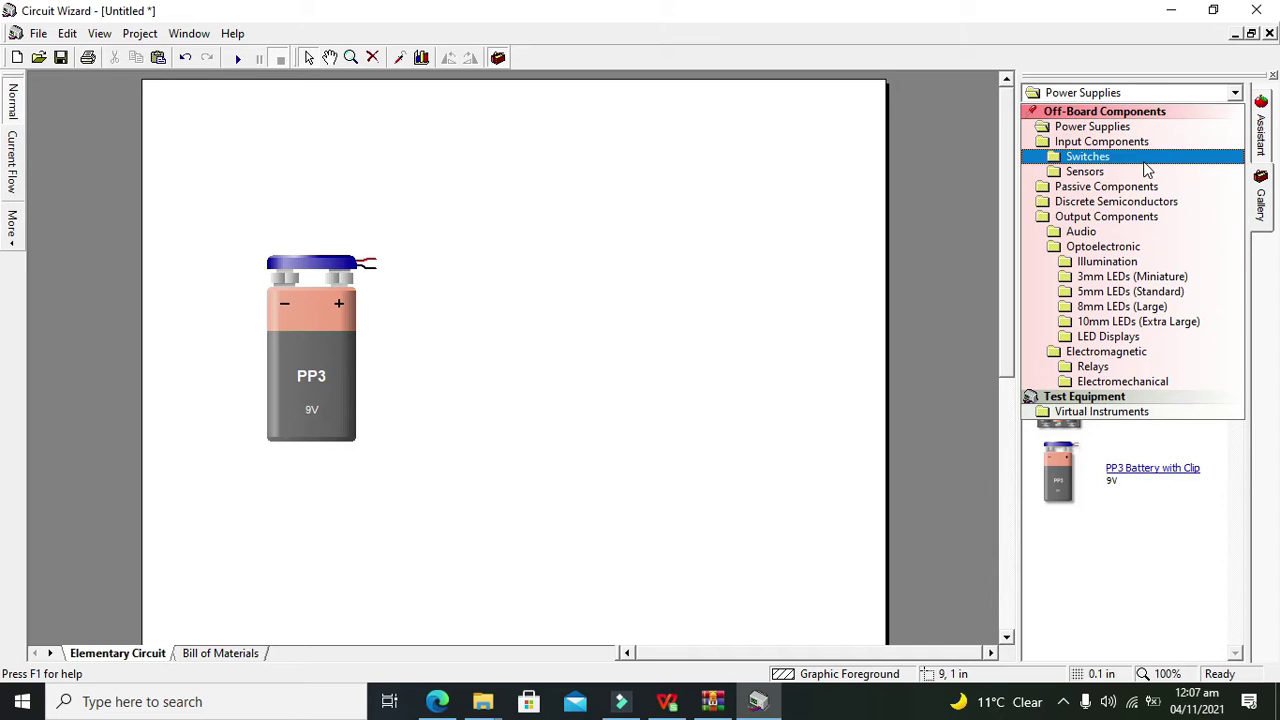
- Add a Miniature SPDT Relay from the Relays gallery and nudge it right of the battery
{"action": "left_click", "coordinate": [1093, 367]}
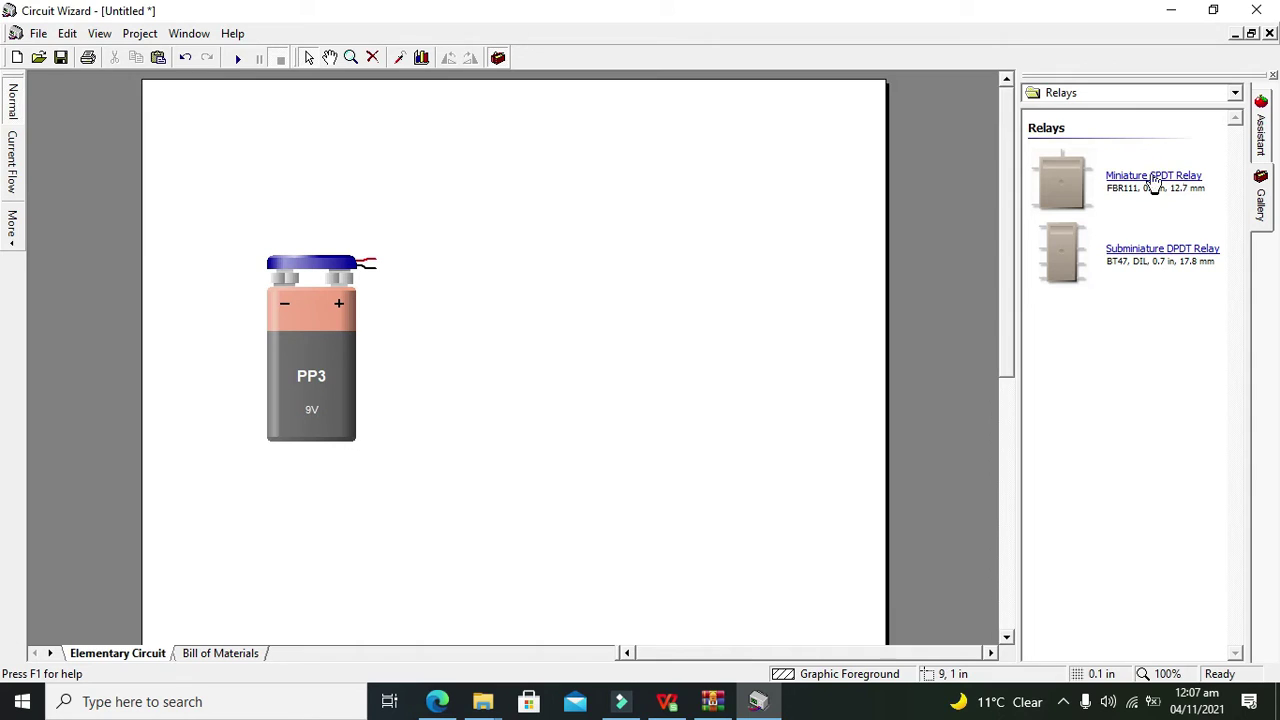
{"action": "left_click_drag", "start_coordinate": [1066, 175], "coordinate": [615, 250]}
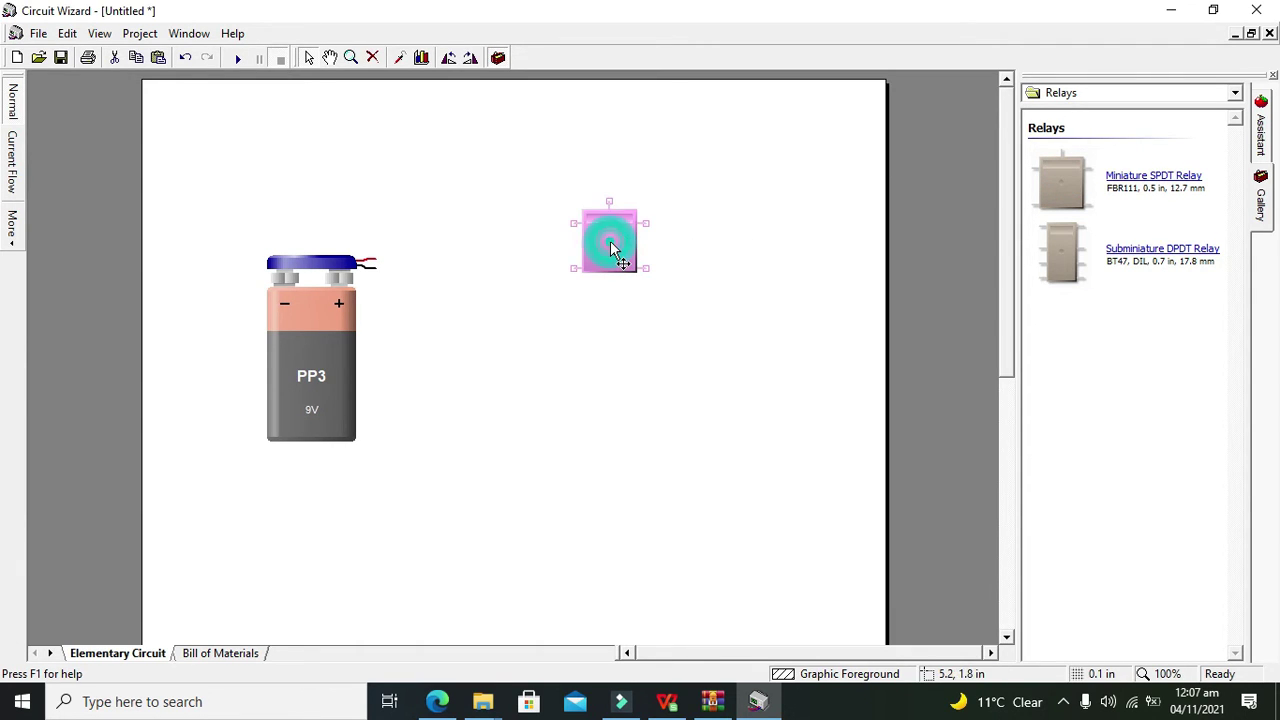
{"action": "left_click", "coordinate": [760, 340]}
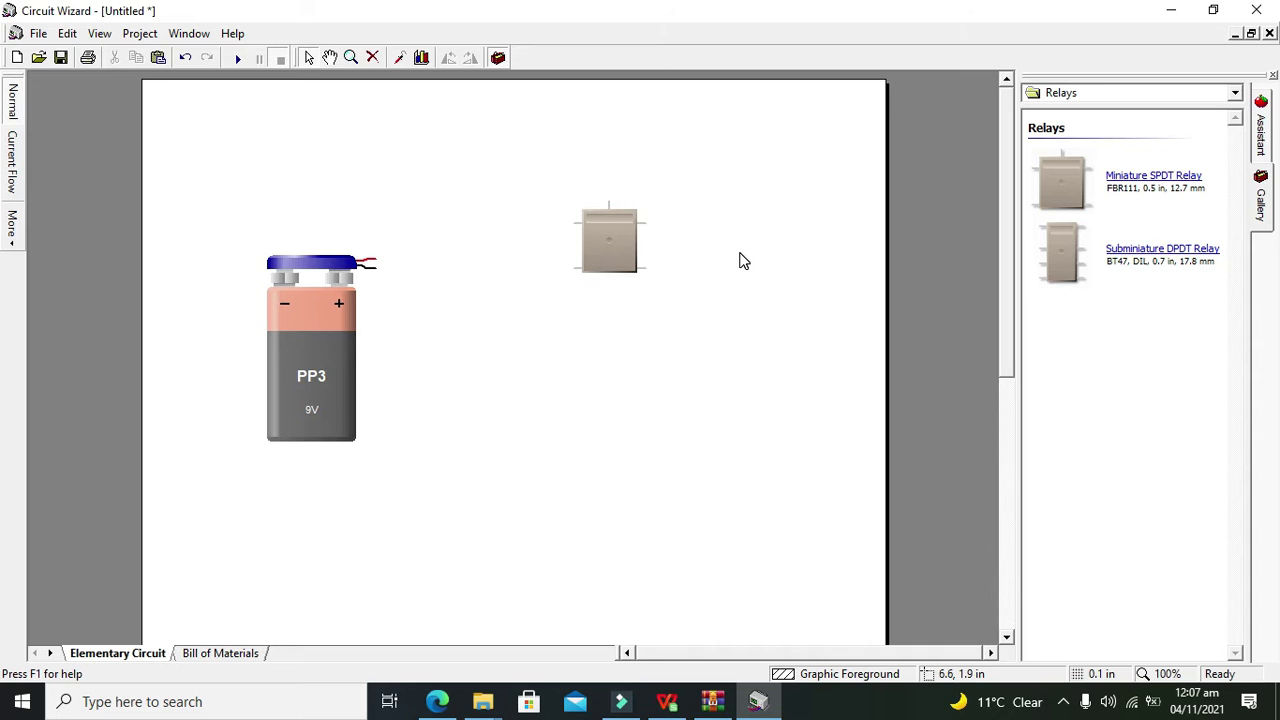
{"action": "left_click_drag", "start_coordinate": [640, 252], "coordinate": [622, 271]}
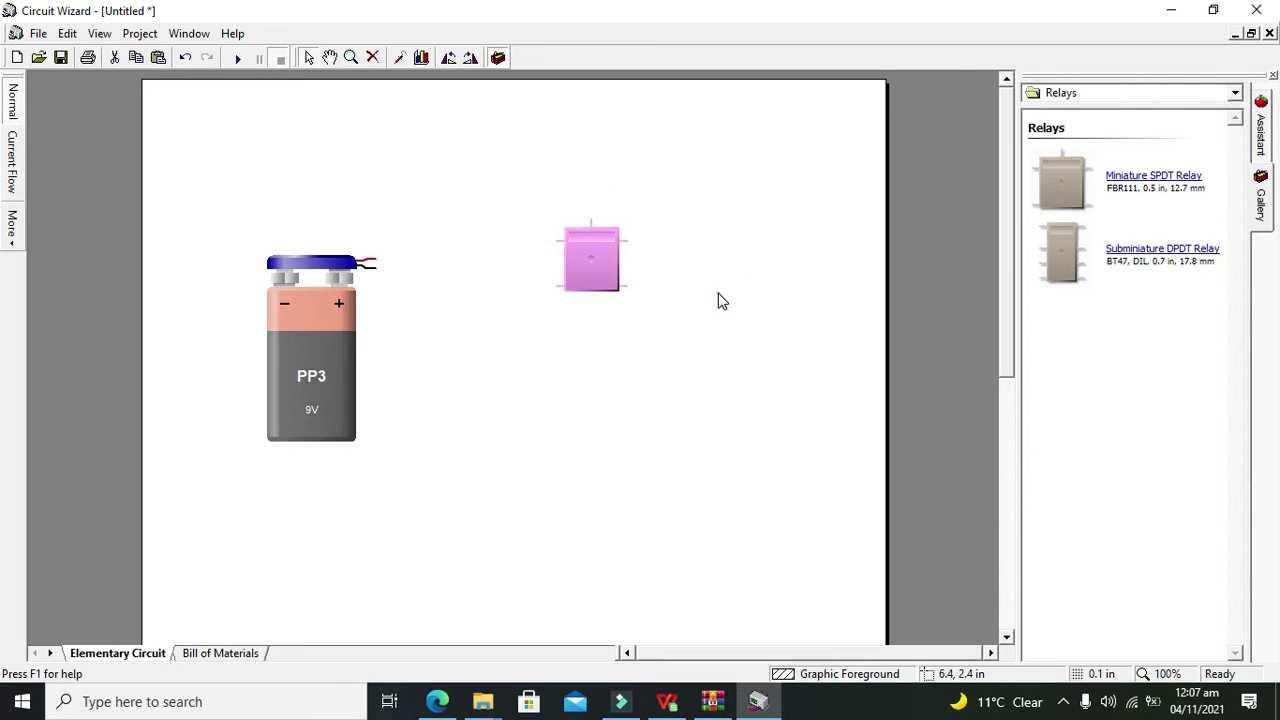
{"action": "left_click", "coordinate": [718, 292]}
- Place an SPST toggle switch from the Switches gallery above the battery
{"action": "left_click", "coordinate": [1140, 93]}
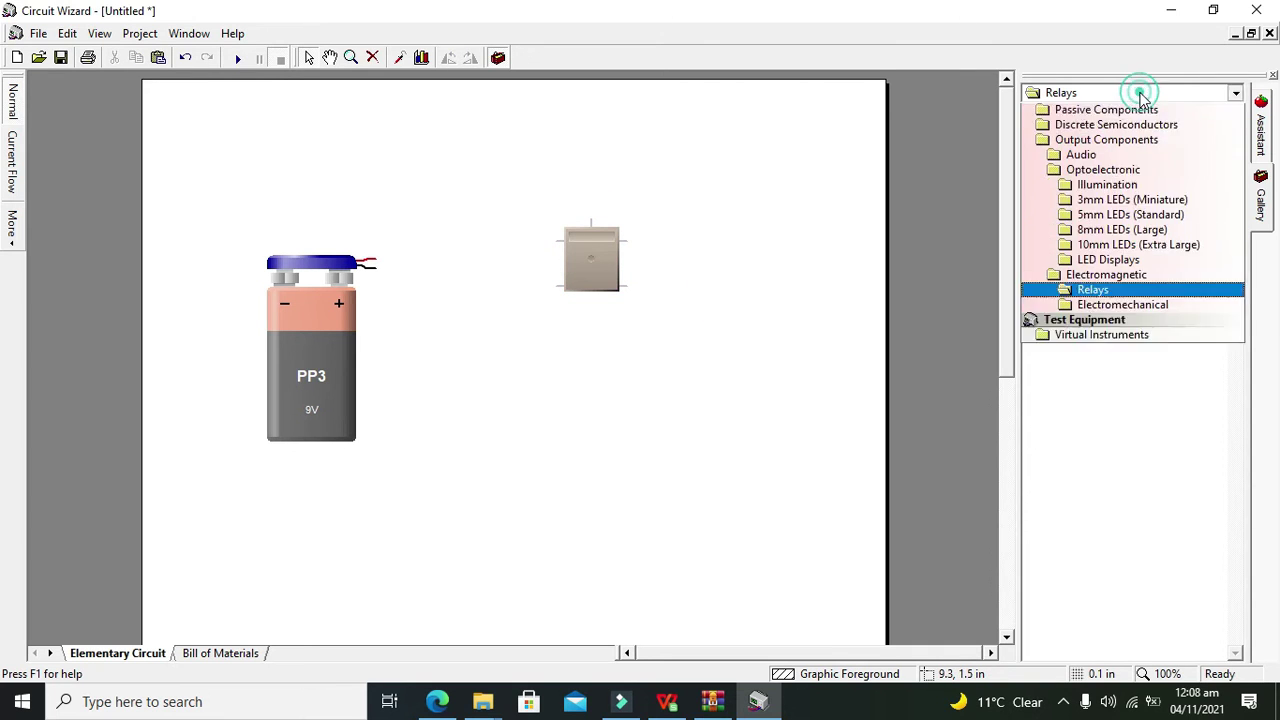
{"action": "left_click", "coordinate": [1131, 157]}
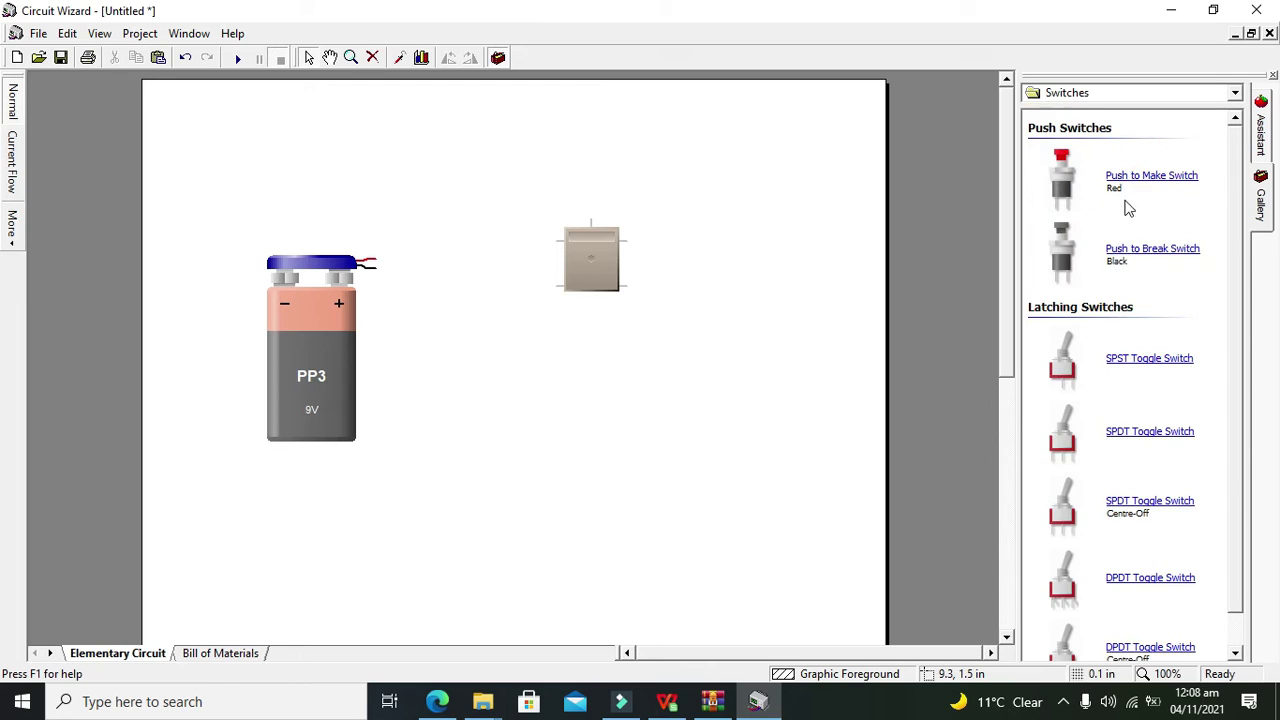
{"action": "left_click_drag", "start_coordinate": [1150, 360], "coordinate": [431, 156]}
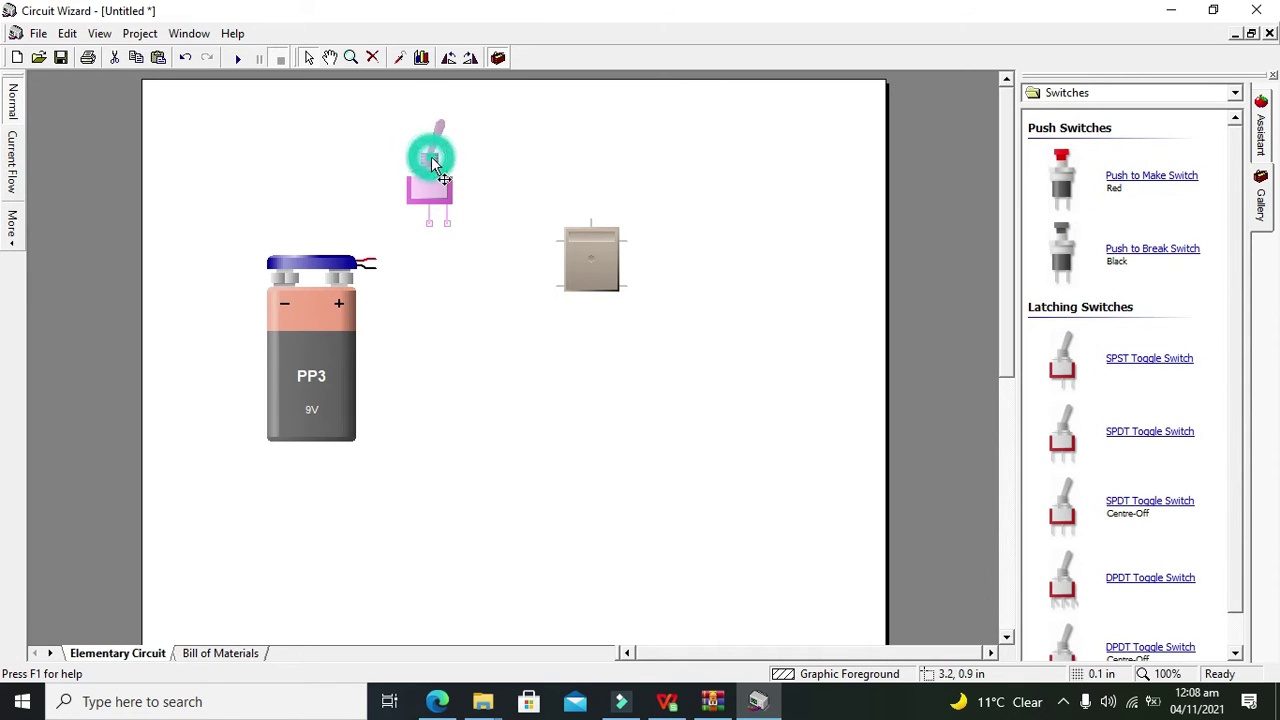
{"action": "left_click", "coordinate": [530, 165]}
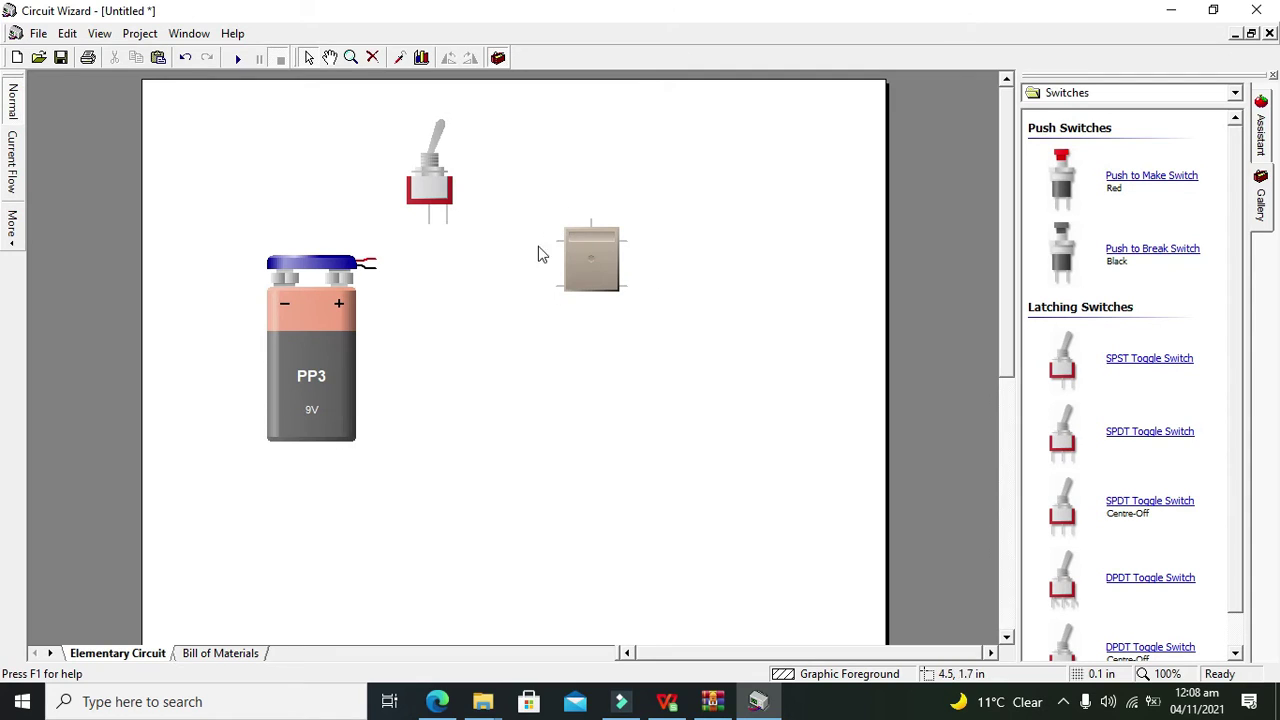
{"action": "left_click", "coordinate": [565, 247]}
- Wire the relay's left pin to the toggle switch and its right pin back to the battery
{"action": "left_click_drag", "start_coordinate": [557, 243], "coordinate": [373, 256]}
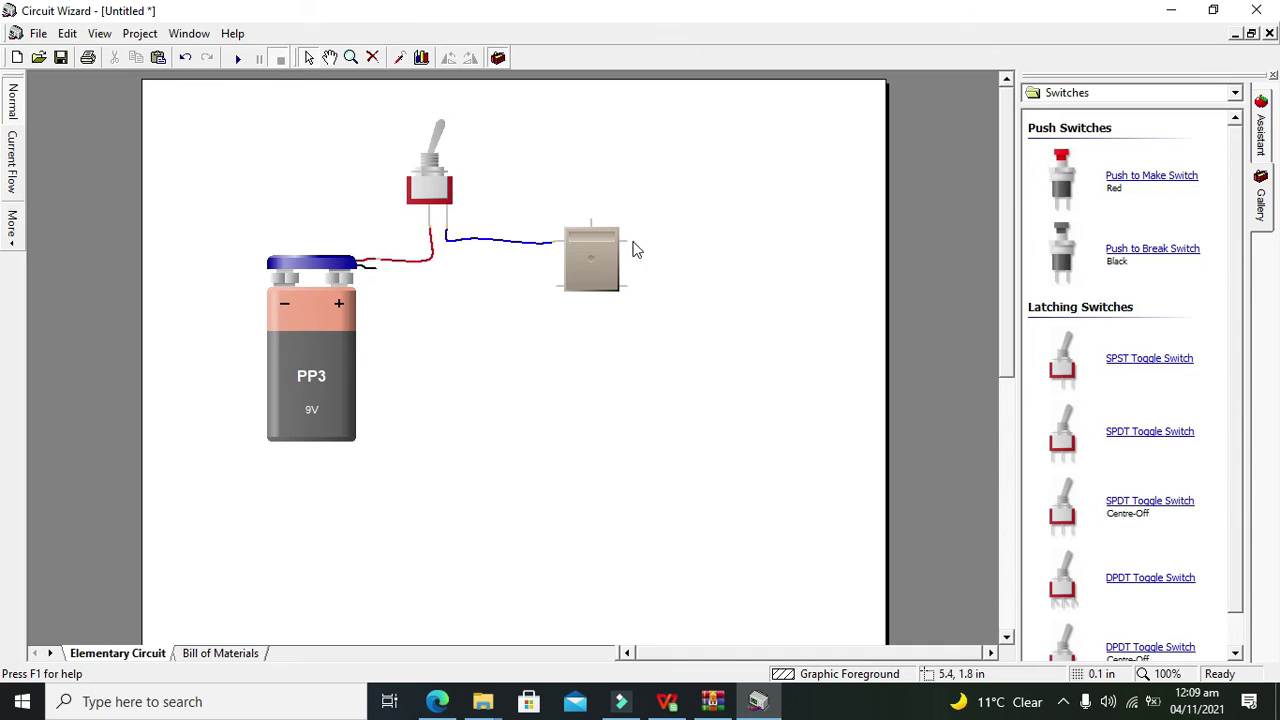
{"action": "left_click_drag", "start_coordinate": [628, 241], "coordinate": [375, 275]}
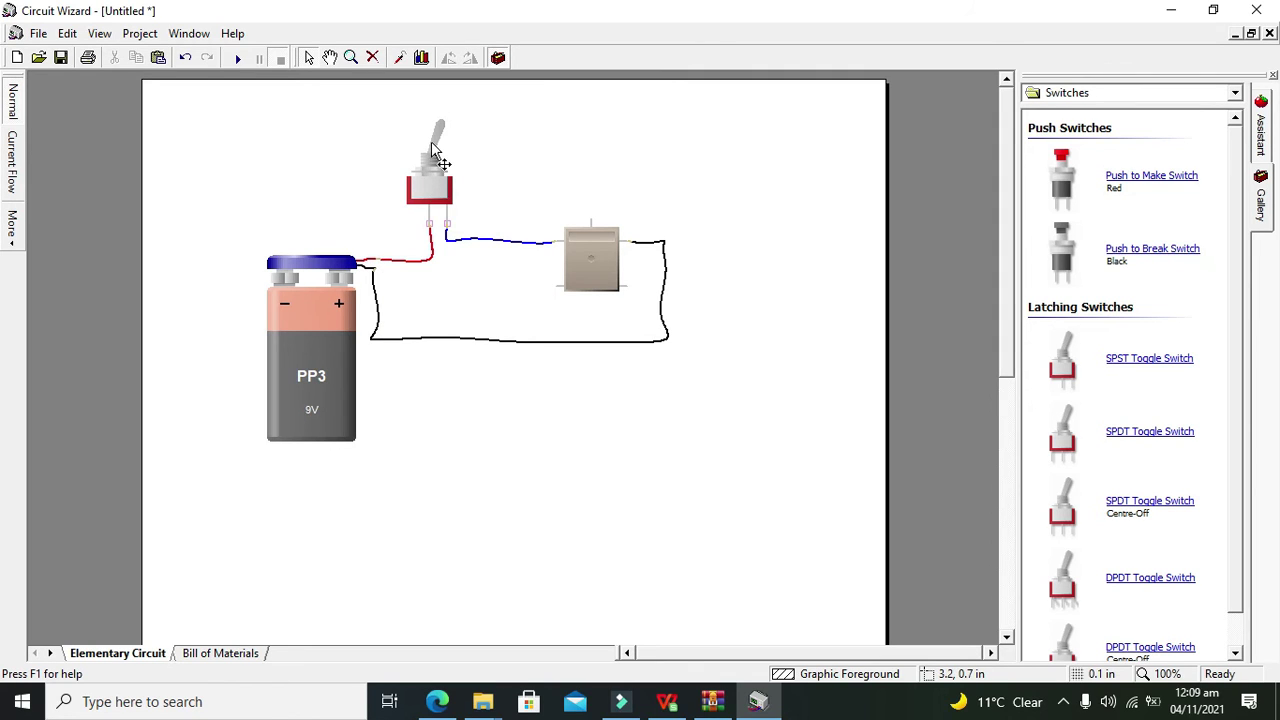
{"action": "left_click", "coordinate": [428, 185]}
{"action": "left_click", "coordinate": [455, 155]}
- Place a signal lamp from the Optoelectronic gallery to the right of the relay
{"action": "scroll", "coordinate": [1228, 270], "scroll_direction": "down", "scroll_amount": 2}
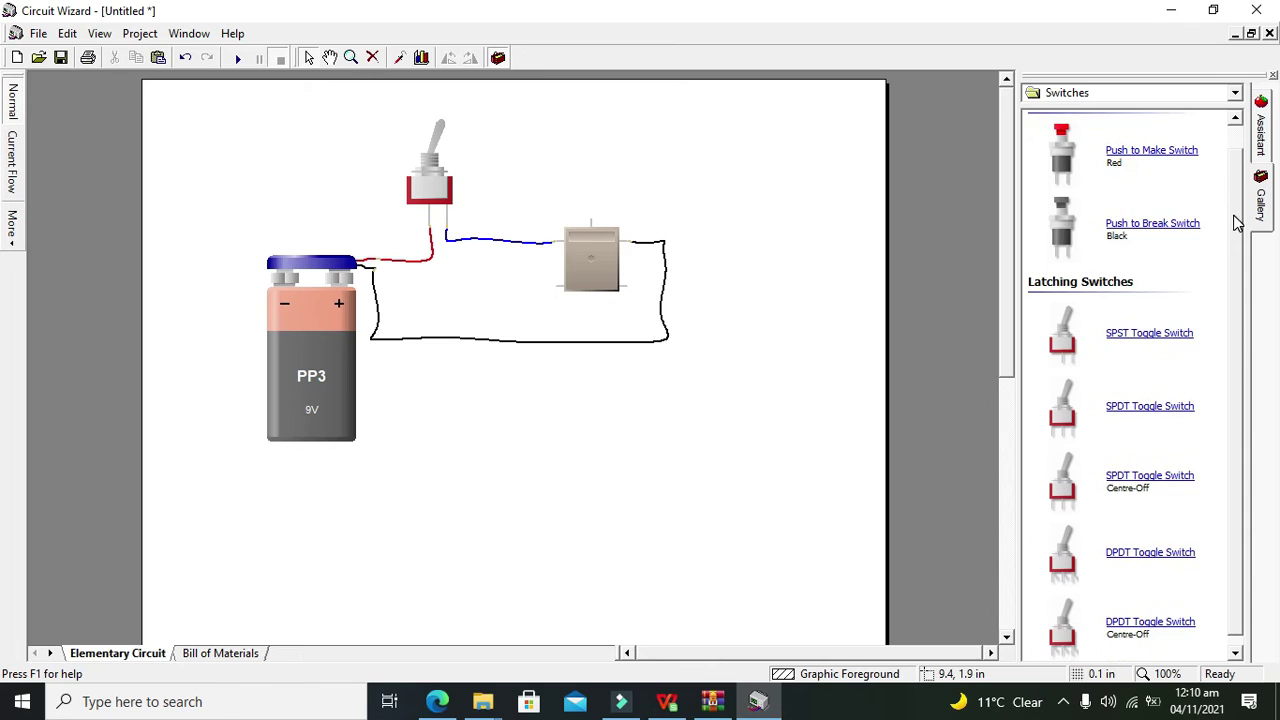
{"action": "scroll", "coordinate": [1228, 275], "scroll_direction": "up", "scroll_amount": 2}
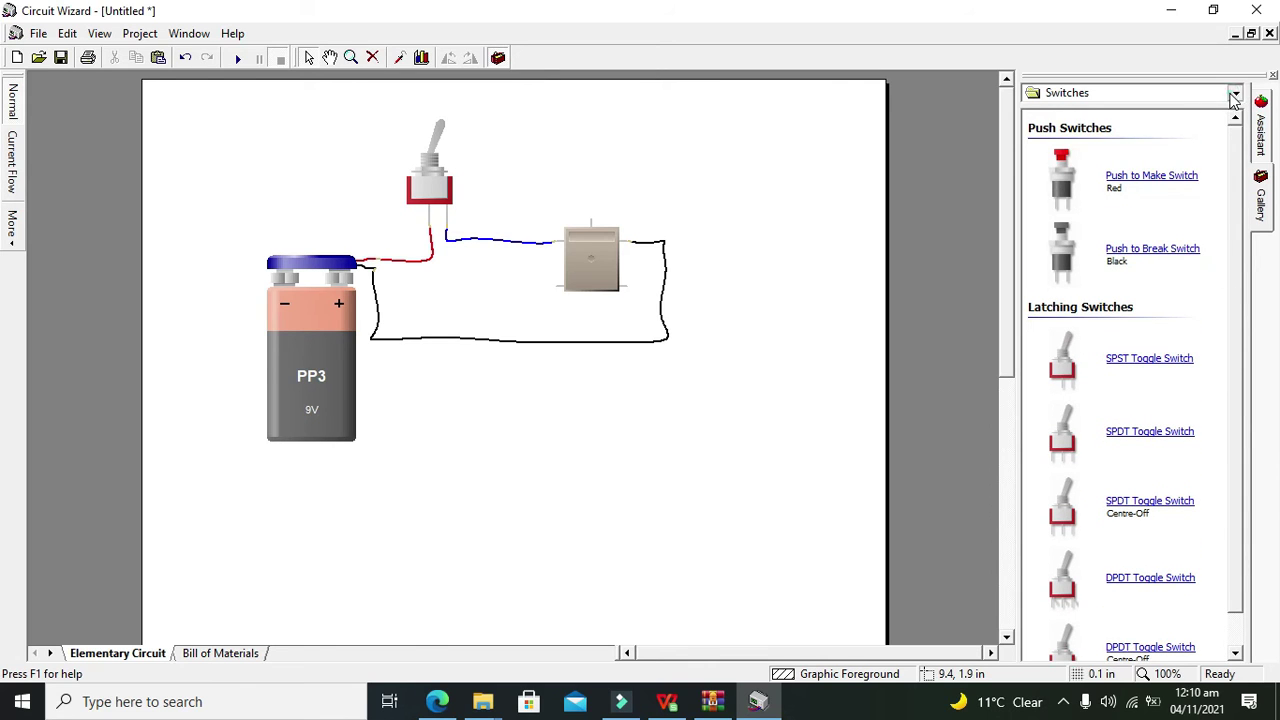
{"action": "left_click", "coordinate": [1235, 93]}
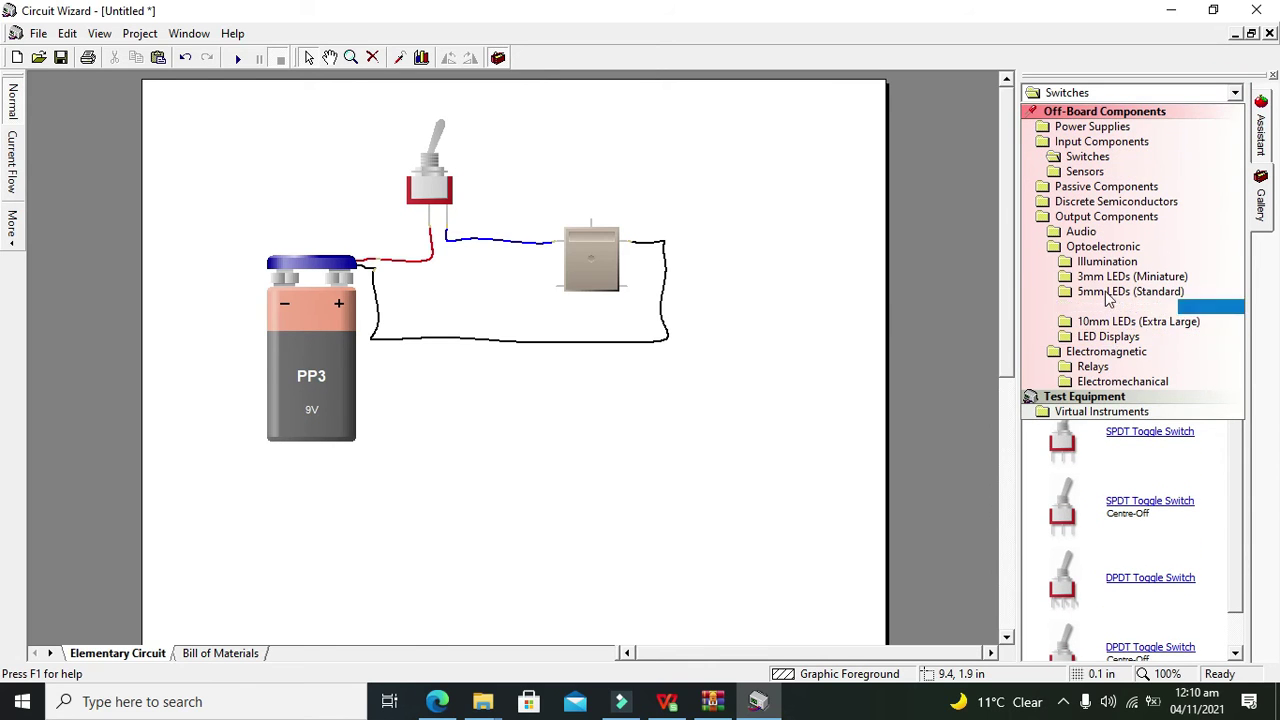
{"action": "left_click", "coordinate": [1102, 246]}
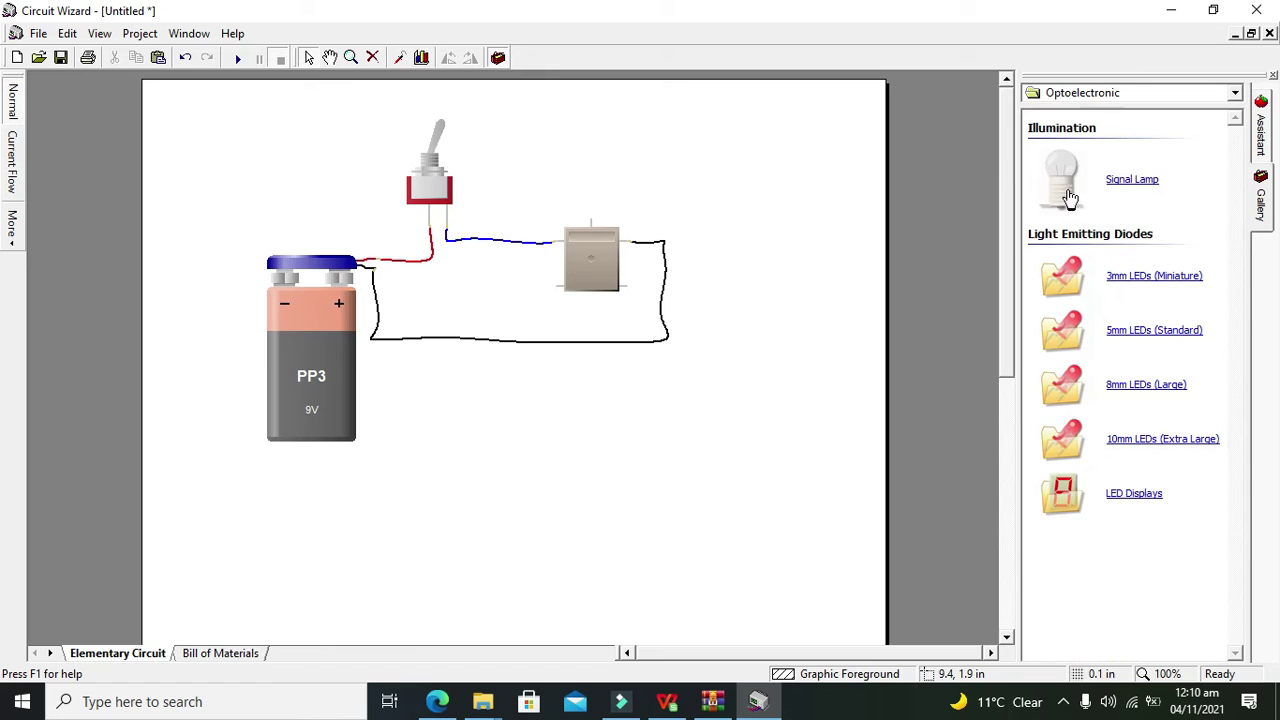
{"action": "left_click_drag", "start_coordinate": [1068, 197], "coordinate": [786, 220]}
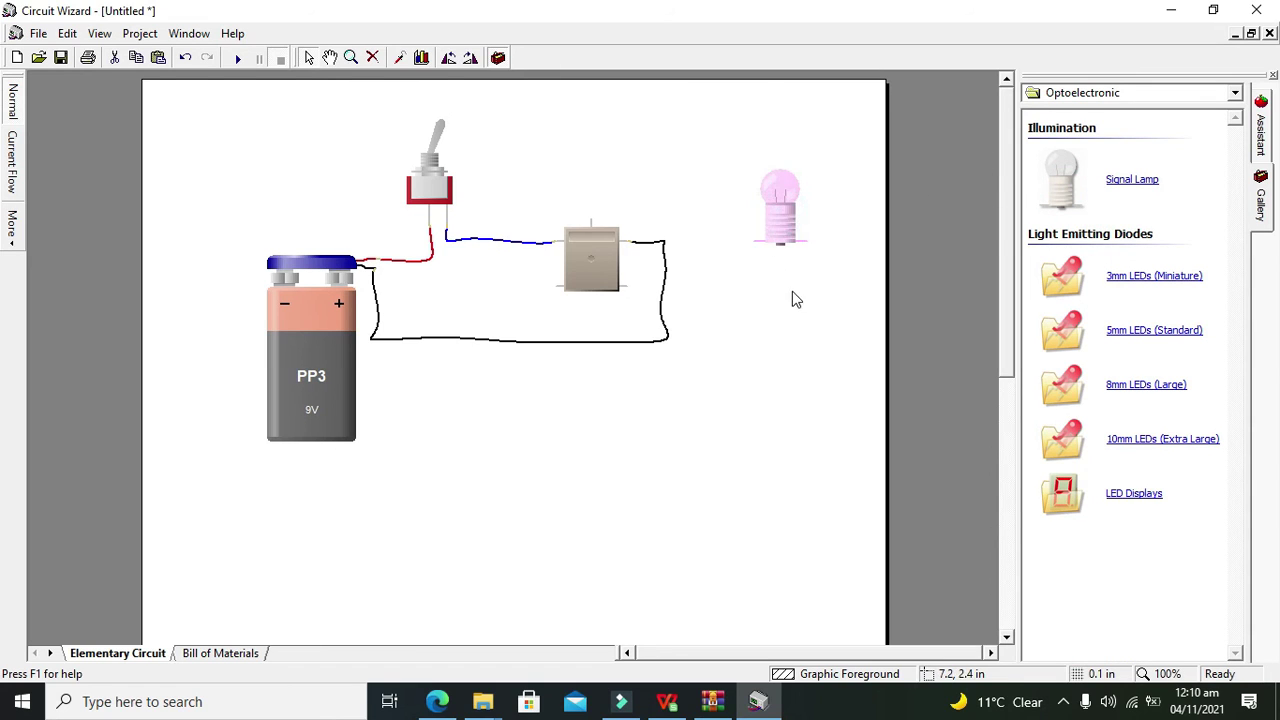
{"action": "left_click", "coordinate": [792, 292]}
- Wire the lamp's left terminal to the relay's top pin
{"action": "left_click", "coordinate": [786, 214]}
{"action": "left_click", "coordinate": [725, 237]}
{"action": "left_click", "coordinate": [754, 242]}
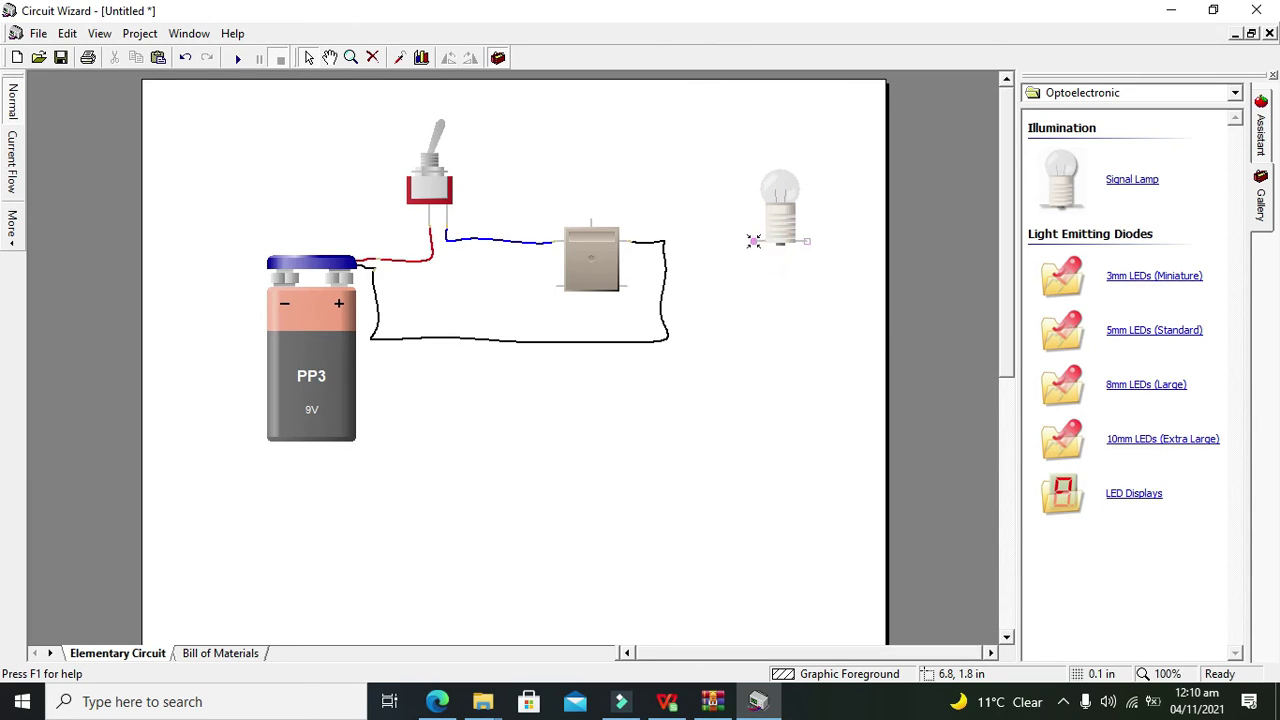
{"action": "left_click_drag", "start_coordinate": [754, 242], "coordinate": [728, 225]}
{"action": "left_click_drag", "start_coordinate": [717, 188], "coordinate": [593, 215]}
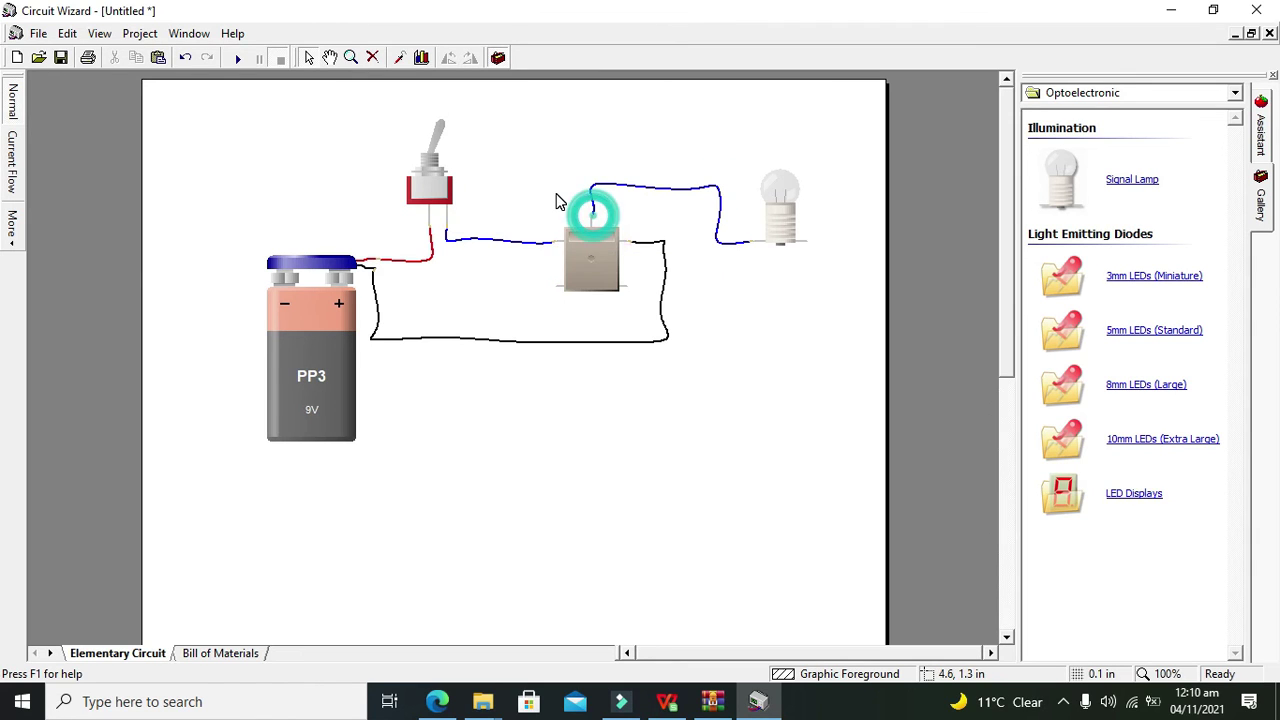
- Place a 1.5V AA battery from Power Supplies below the lamp
{"action": "left_click", "coordinate": [1147, 92]}
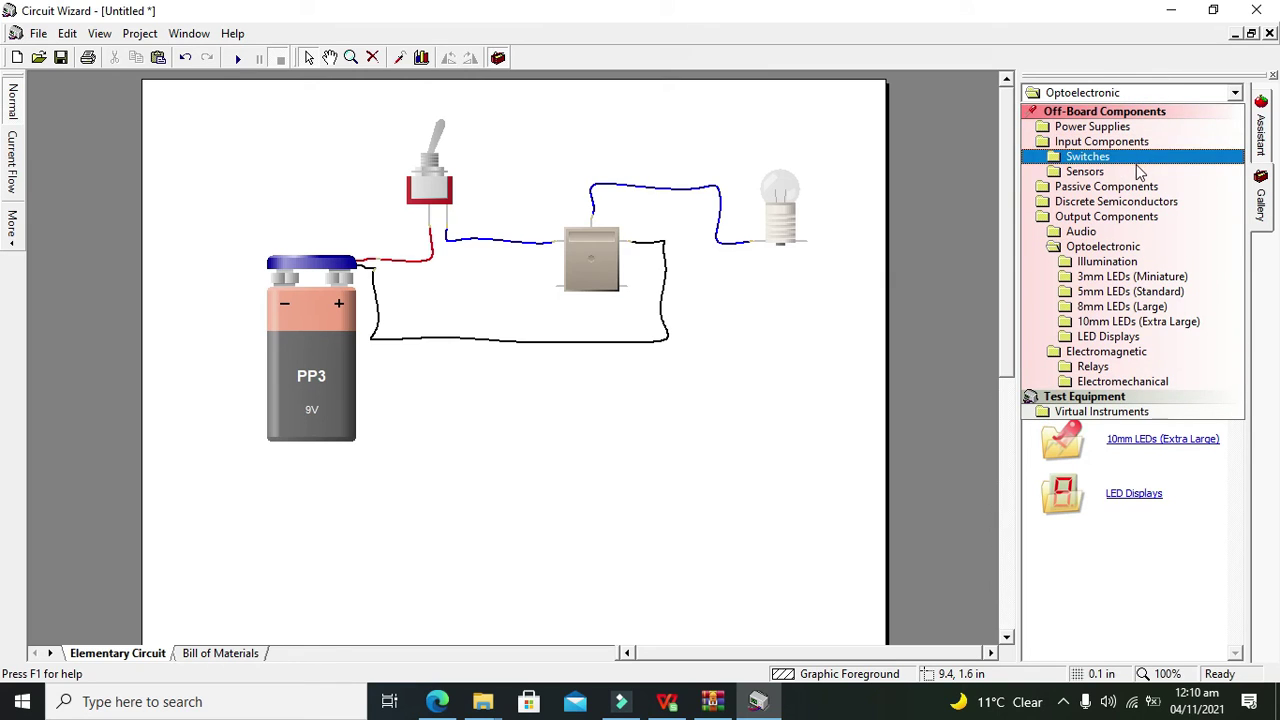
{"action": "left_click", "coordinate": [1127, 130]}
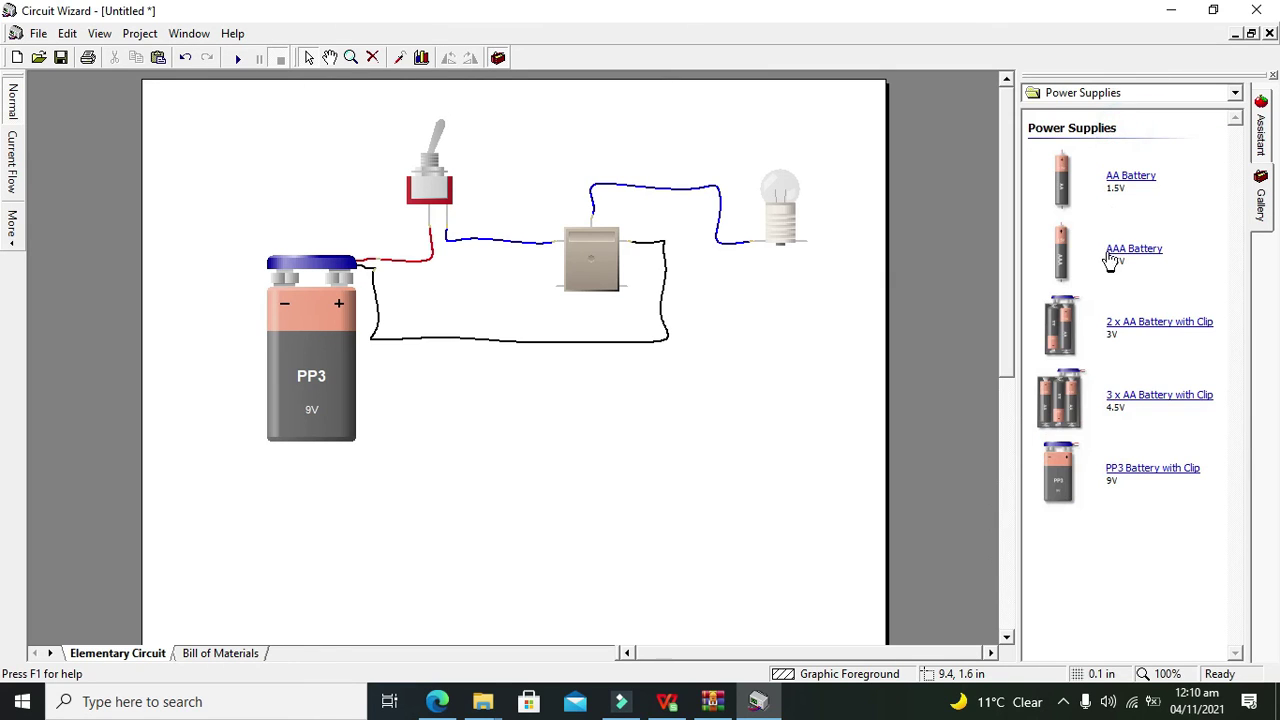
{"action": "left_click_drag", "start_coordinate": [1117, 180], "coordinate": [808, 437]}
{"action": "left_click", "coordinate": [757, 333]}
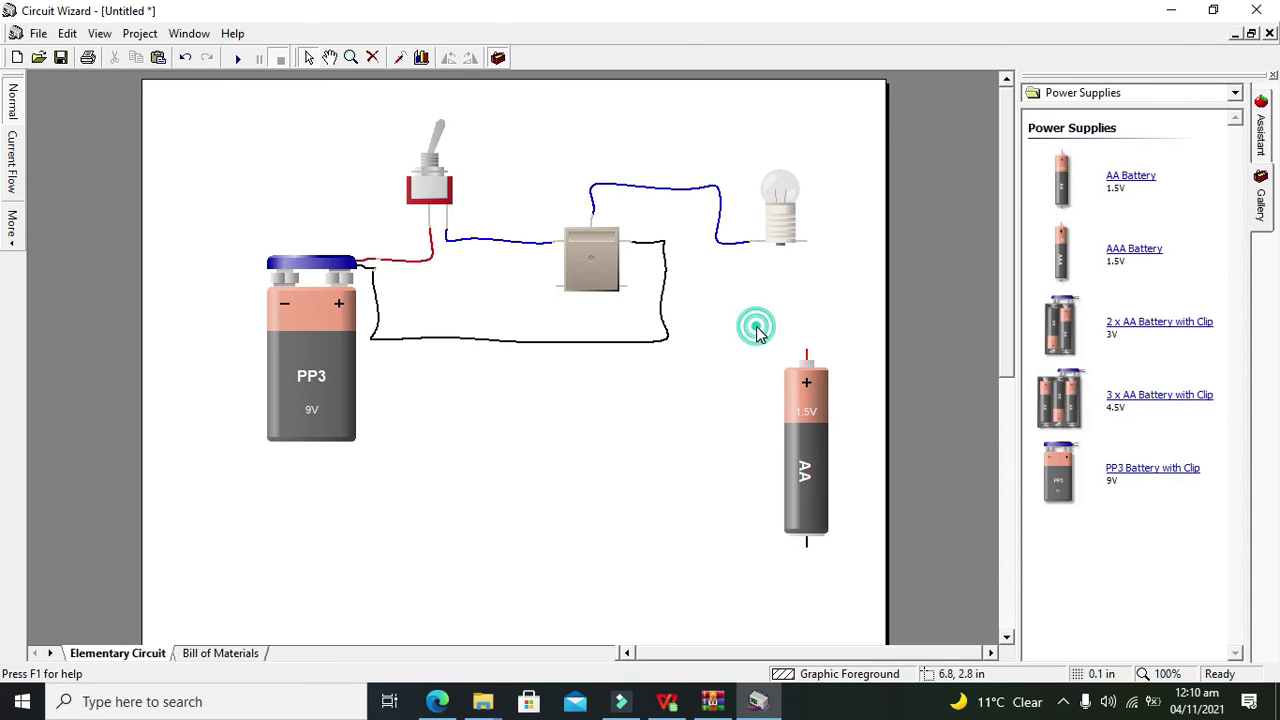
- Wire the AA battery's + terminal to the lamp and its bottom terminal to the relay contact
{"action": "left_click", "coordinate": [809, 352]}
{"action": "left_click", "coordinate": [807, 243]}
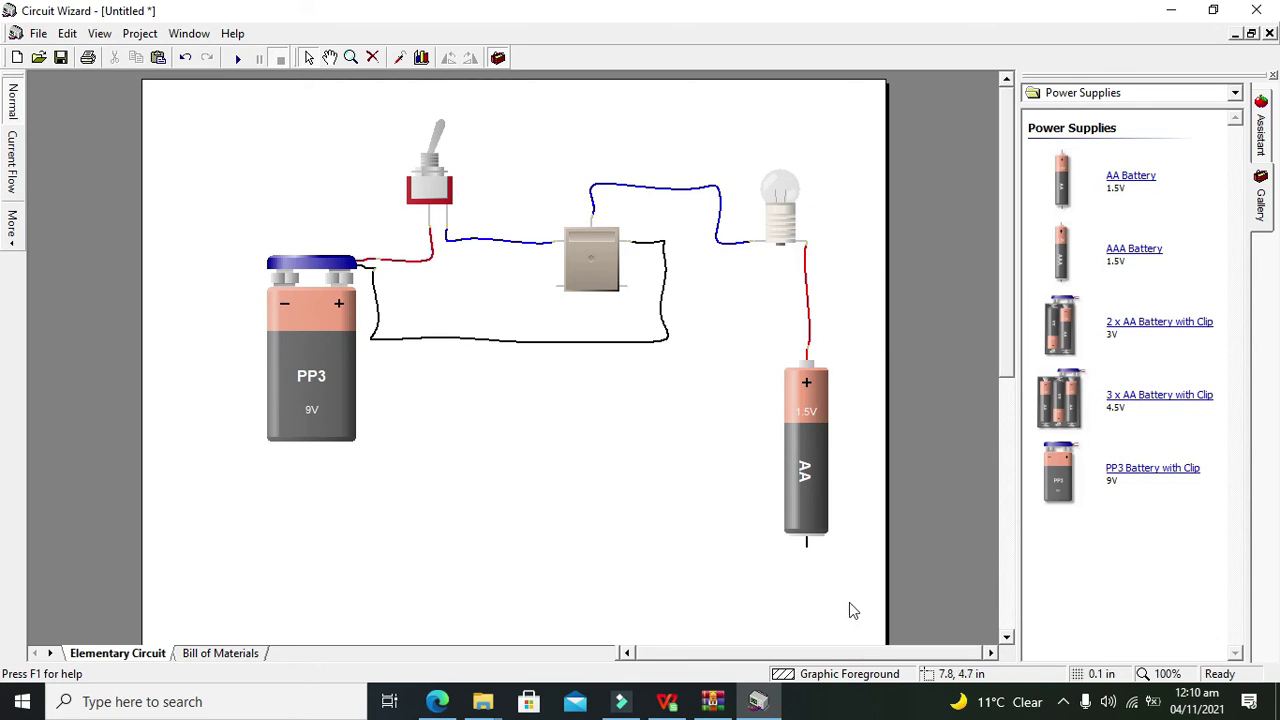
{"action": "left_click", "coordinate": [842, 590]}
{"action": "left_click", "coordinate": [806, 543]}
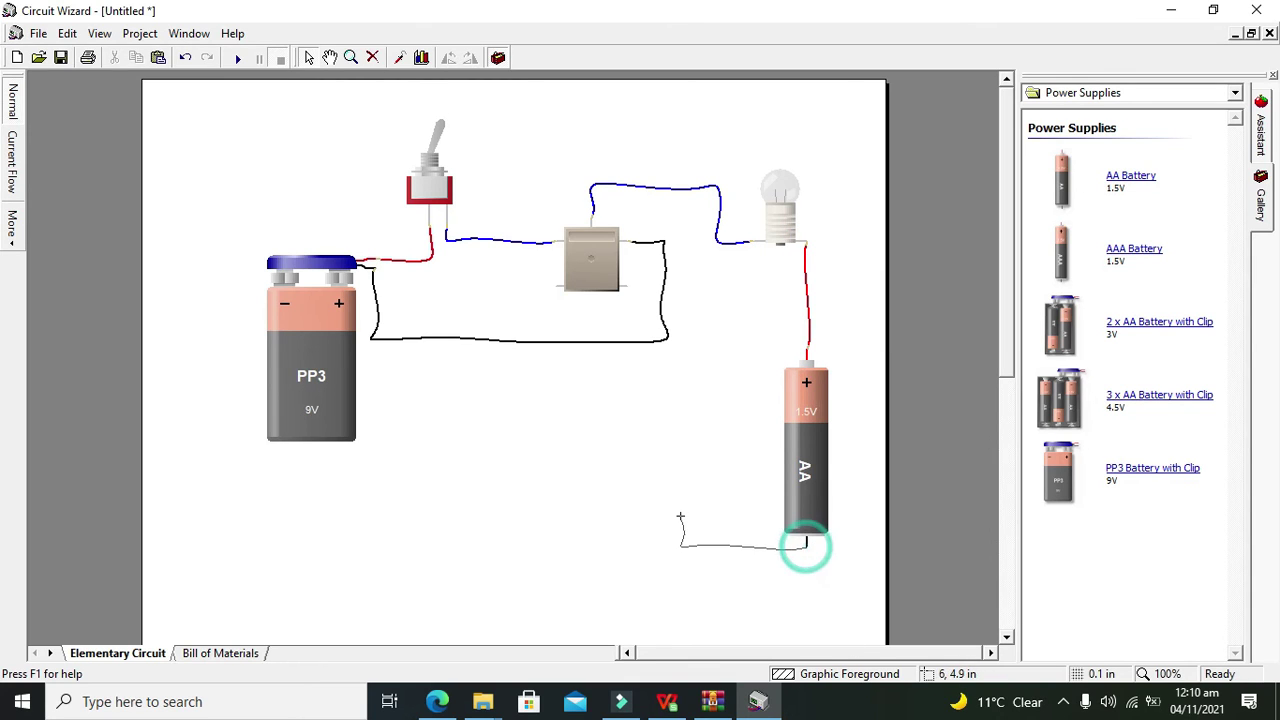
{"action": "left_click", "coordinate": [555, 289]}
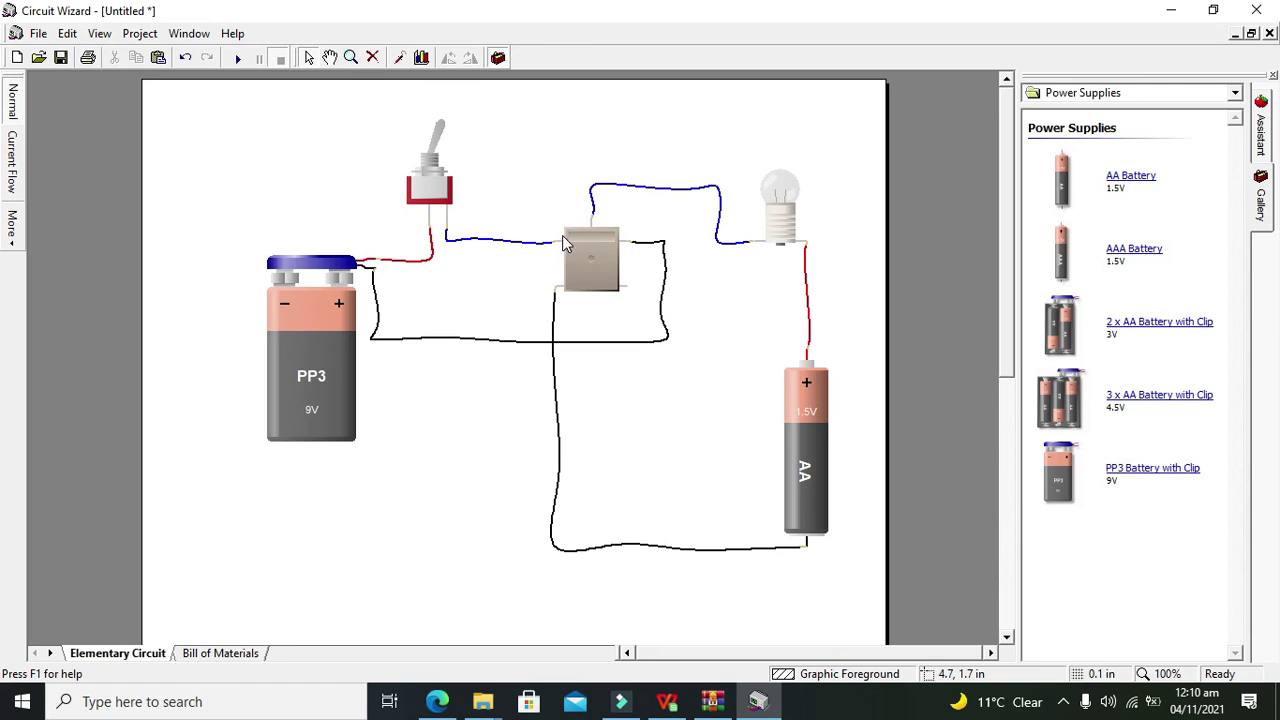
{"action": "left_click", "coordinate": [671, 222]}
- Run the simulation and flip the toggle switch on and off several times to test the lamp
{"action": "left_click", "coordinate": [239, 59]}
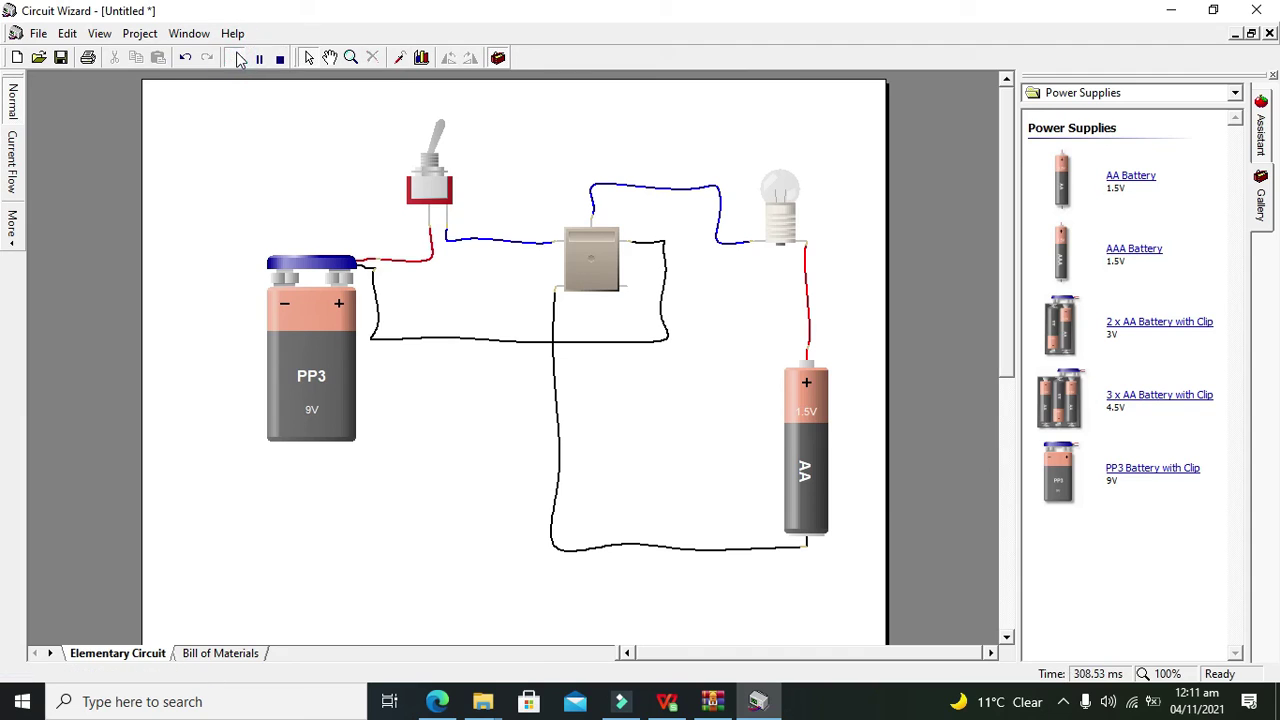
{"action": "left_click", "coordinate": [436, 140]}
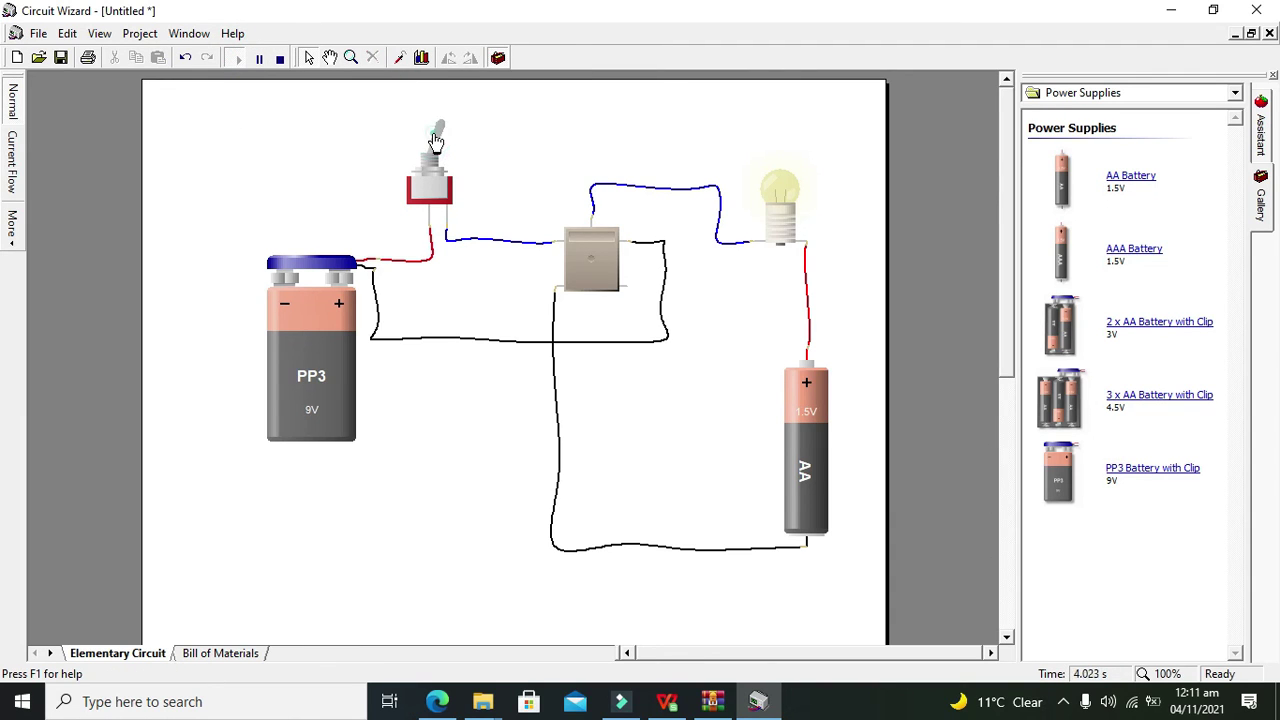
{"action": "left_click", "coordinate": [436, 140]}
{"action": "left_click", "coordinate": [436, 140]}
{"action": "left_click", "coordinate": [436, 140]}
{"action": "left_click", "coordinate": [436, 140]}
{"action": "left_click", "coordinate": [436, 140]}
- Swap the single AA cell for a 2 x AA battery with clip, wired to the relay and lamp
{"action": "left_click_drag", "start_coordinate": [1060, 326], "coordinate": [708, 430]}
{"action": "left_click", "coordinate": [808, 412]}
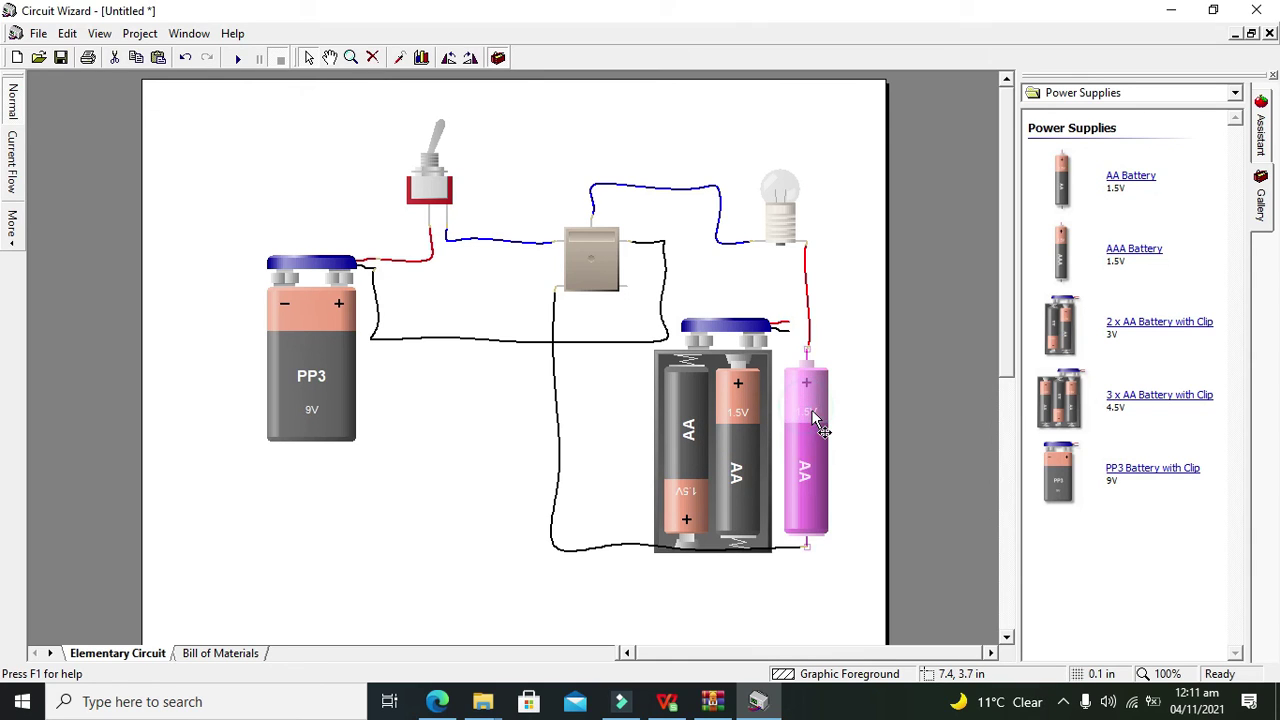
{"action": "key", "text": "Delete"}
{"action": "left_click_drag", "start_coordinate": [730, 415], "coordinate": [726, 560]}
{"action": "left_click", "coordinate": [871, 509]}
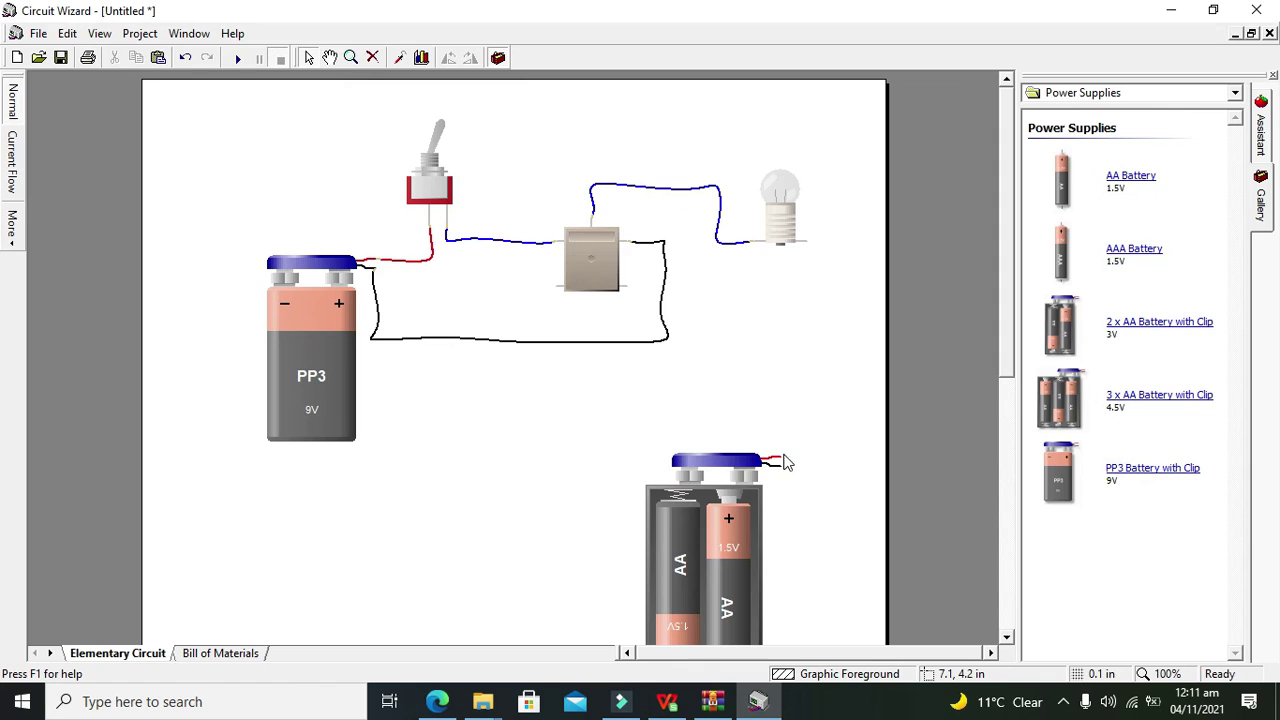
{"action": "mouse_move", "coordinate": [781, 455]}
{"action": "left_mouse_down"}
{"action": "mouse_move", "coordinate": [807, 423]}
{"action": "mouse_move", "coordinate": [560, 400]}
{"action": "mouse_move", "coordinate": [558, 289]}
{"action": "left_mouse_up"}
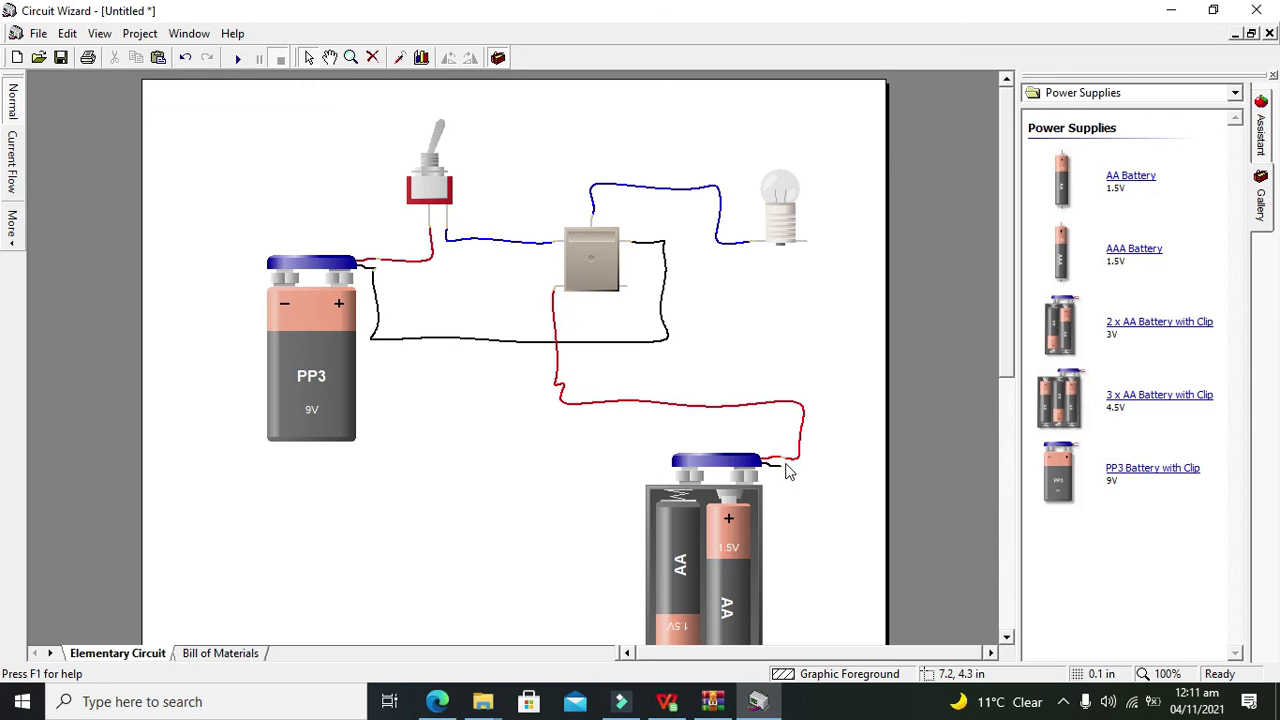
{"action": "left_click_drag", "start_coordinate": [781, 465], "coordinate": [803, 262]}
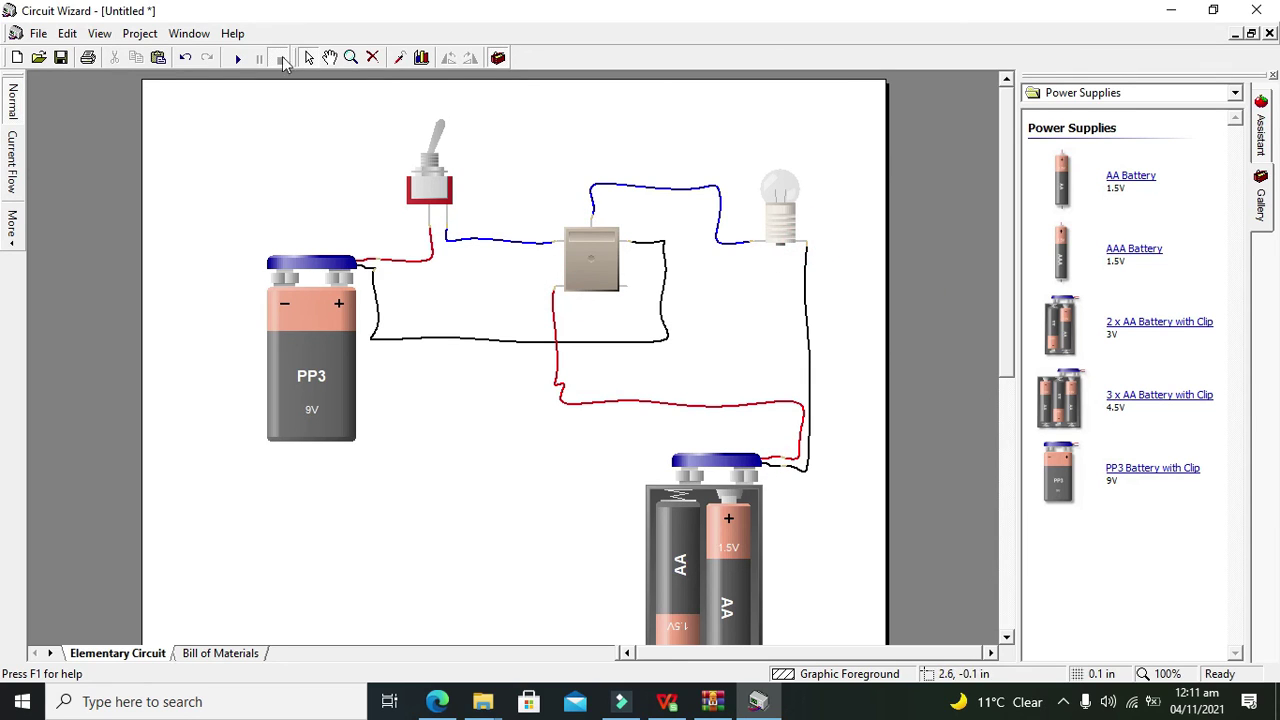
- Run the simulation, toggle the switch repeatedly leaving the lamp lit, and tidy the red wire's bend
{"action": "left_click", "coordinate": [237, 57]}
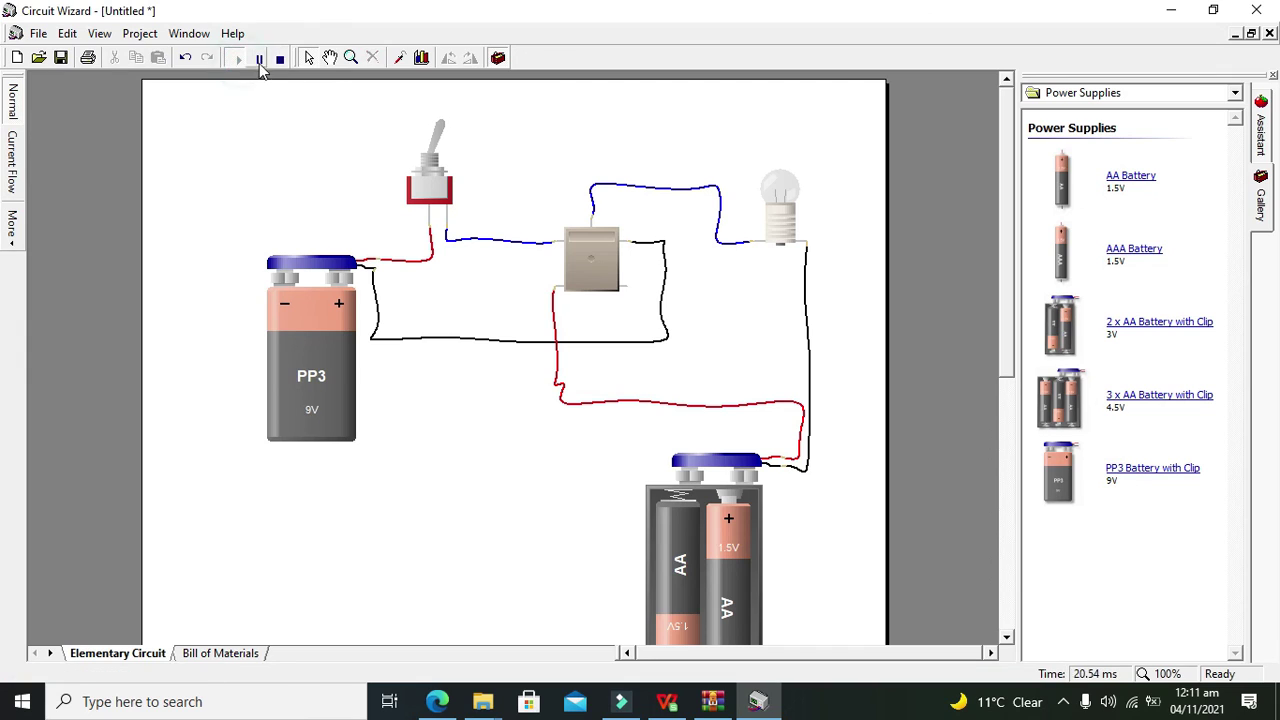
{"action": "left_click", "coordinate": [436, 143]}
{"action": "left_click", "coordinate": [436, 143]}
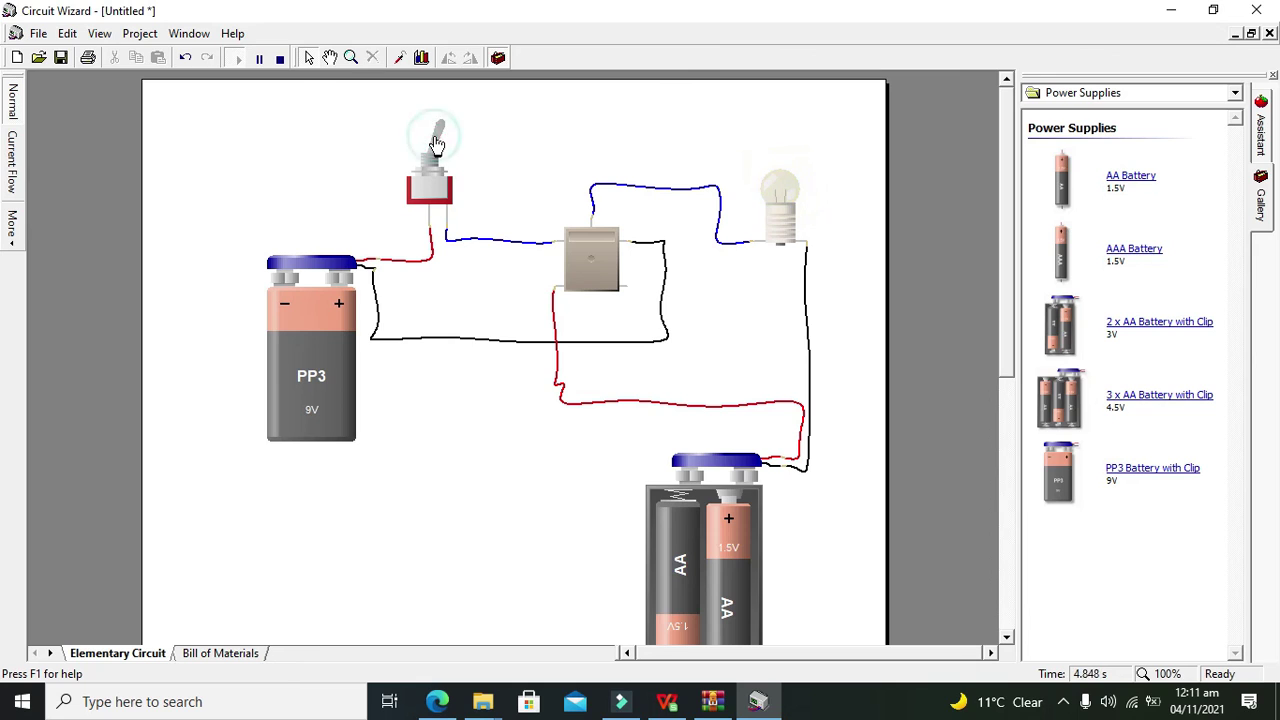
{"action": "left_click", "coordinate": [436, 143]}
{"action": "left_click", "coordinate": [436, 143]}
{"action": "left_click", "coordinate": [434, 140]}
{"action": "left_click", "coordinate": [434, 140]}
{"action": "left_click", "coordinate": [434, 140]}
{"action": "left_click", "coordinate": [435, 140]}
{"action": "left_click", "coordinate": [434, 140]}
{"action": "left_click", "coordinate": [564, 393]}
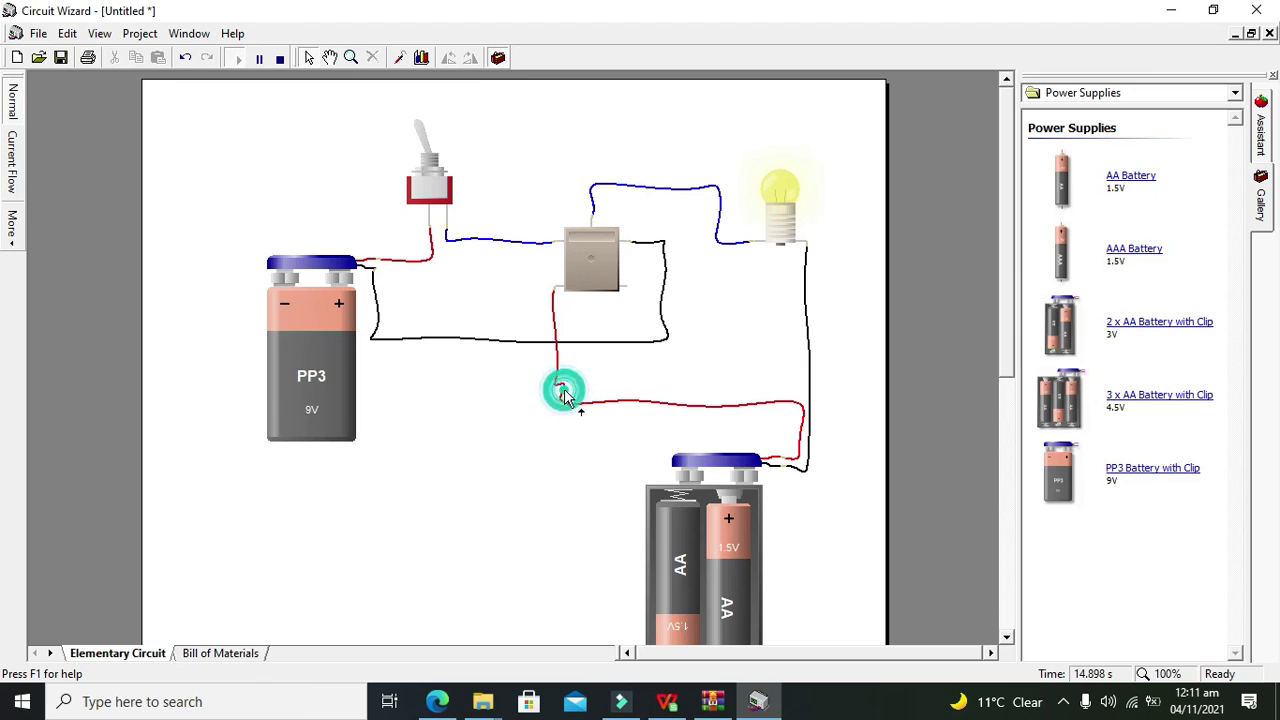
{"action": "left_click", "coordinate": [562, 391]}
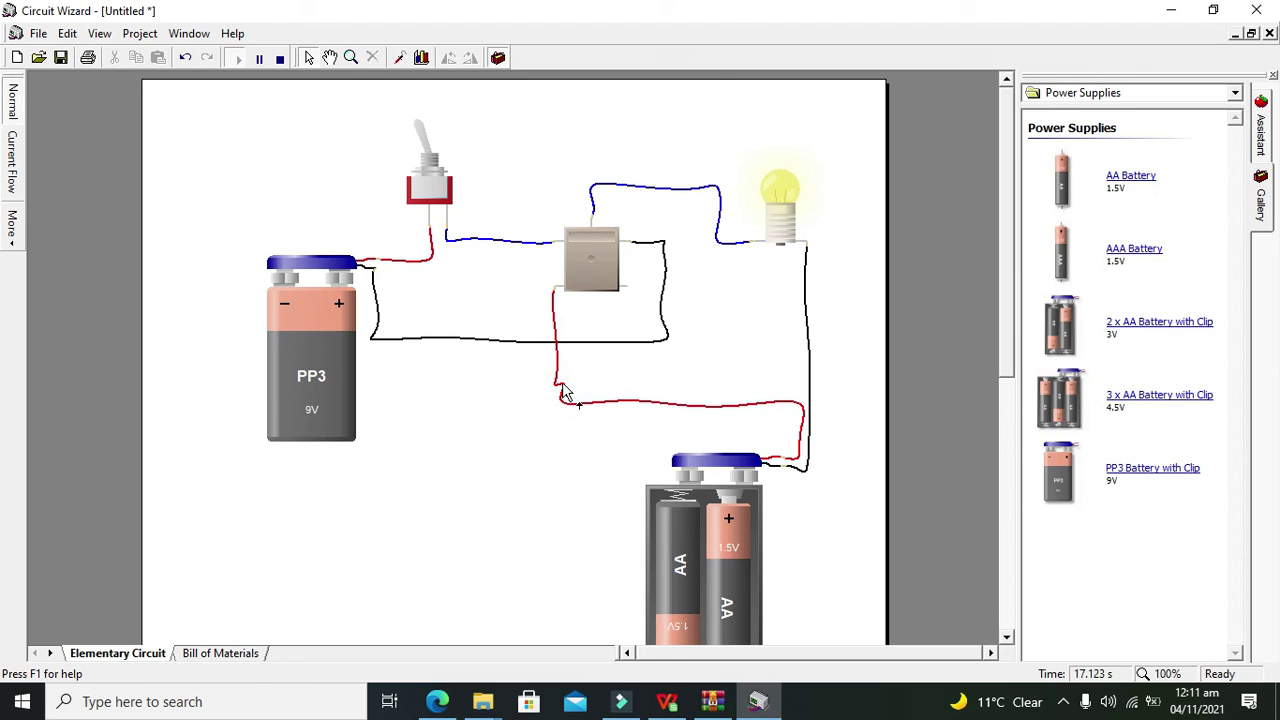